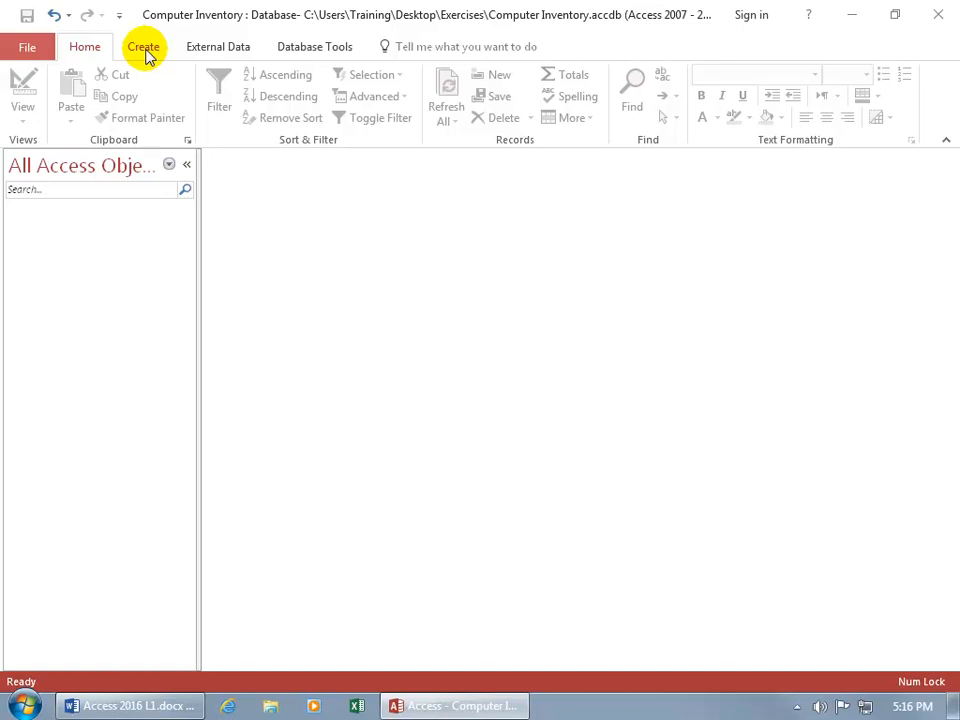
- Create a new blank table in the database and save it with the name tblComputers
click(146, 52)
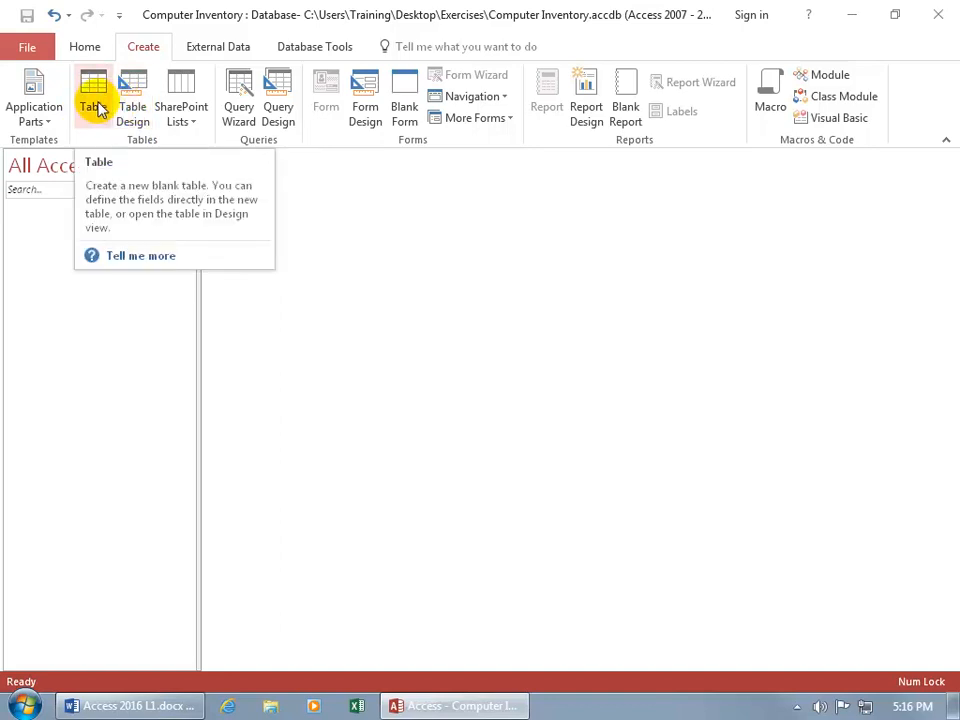
click(97, 110)
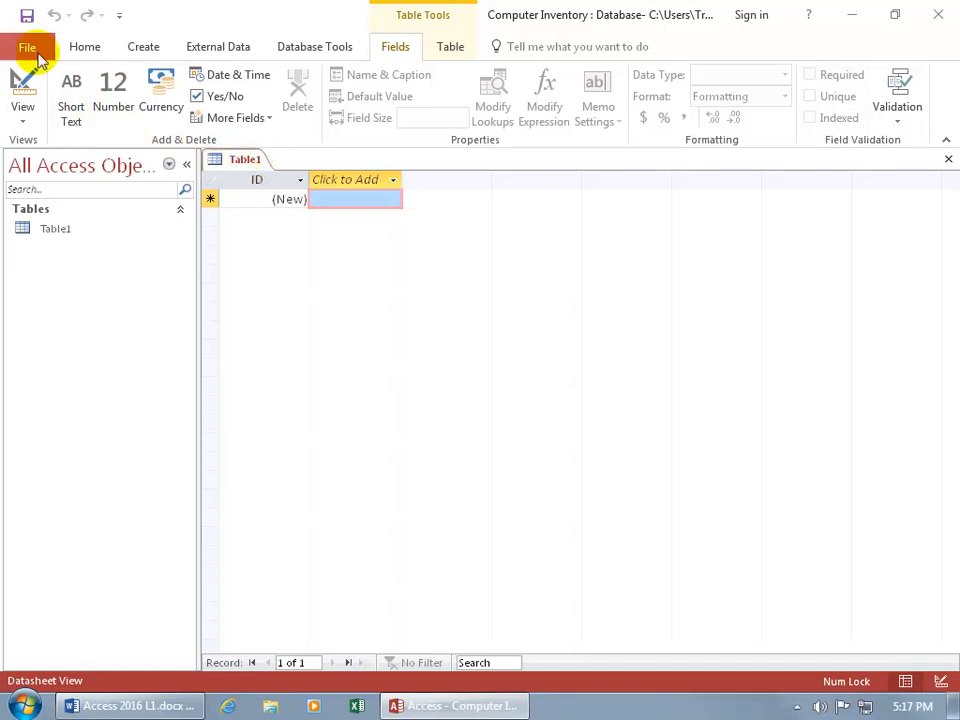
click(27, 17)
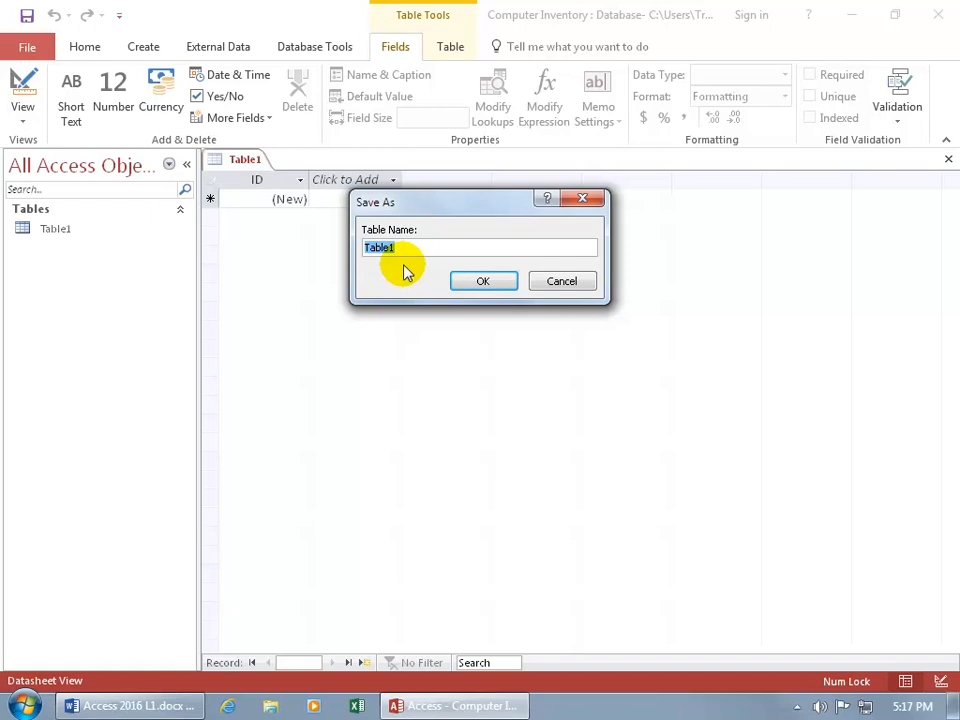
text(Computers)
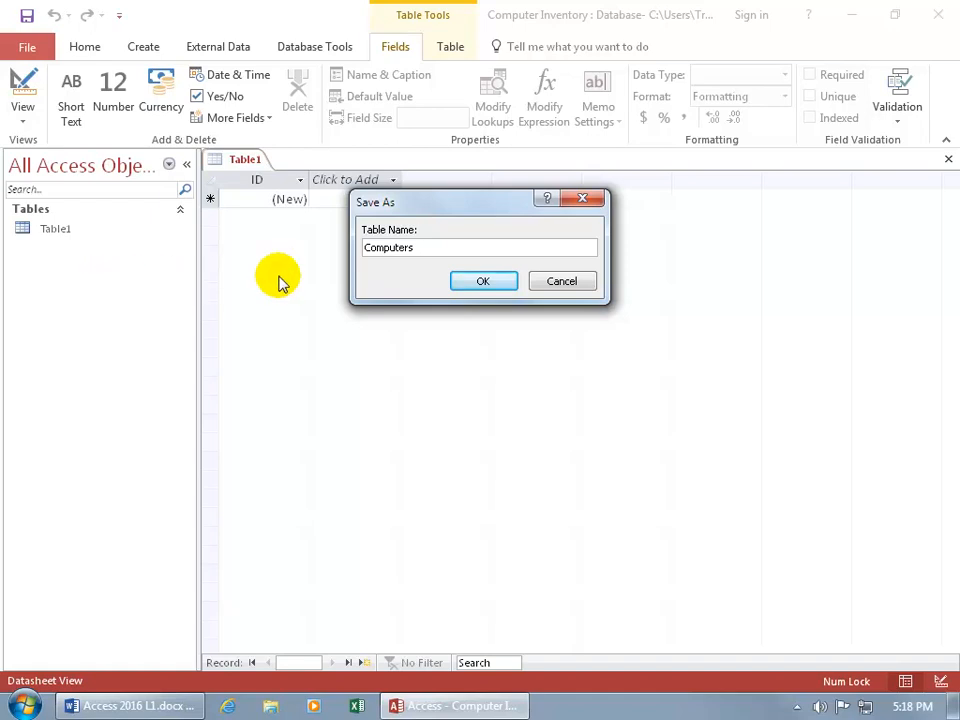
click(365, 247)
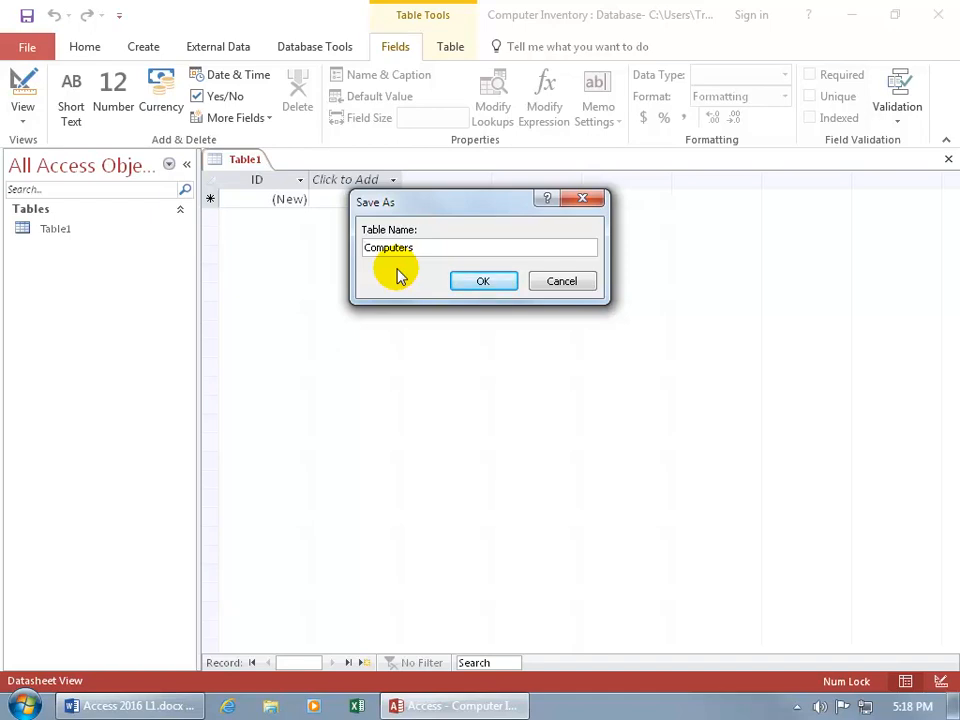
text(tbl)
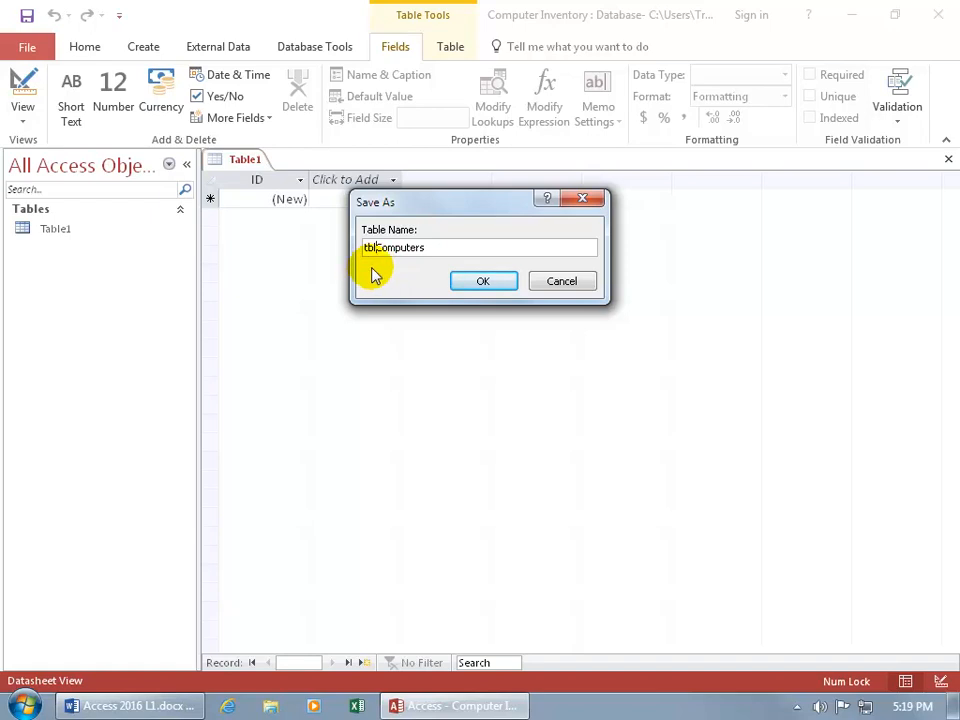
click(483, 284)
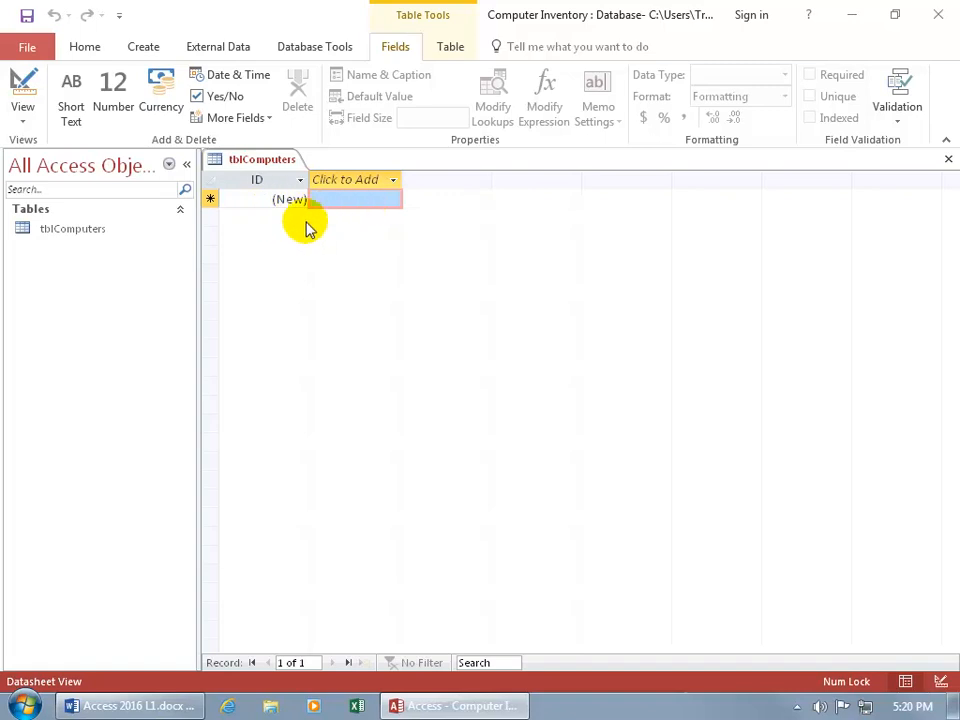
- Rename the table's ID field to Asset Tag
click(272, 181)
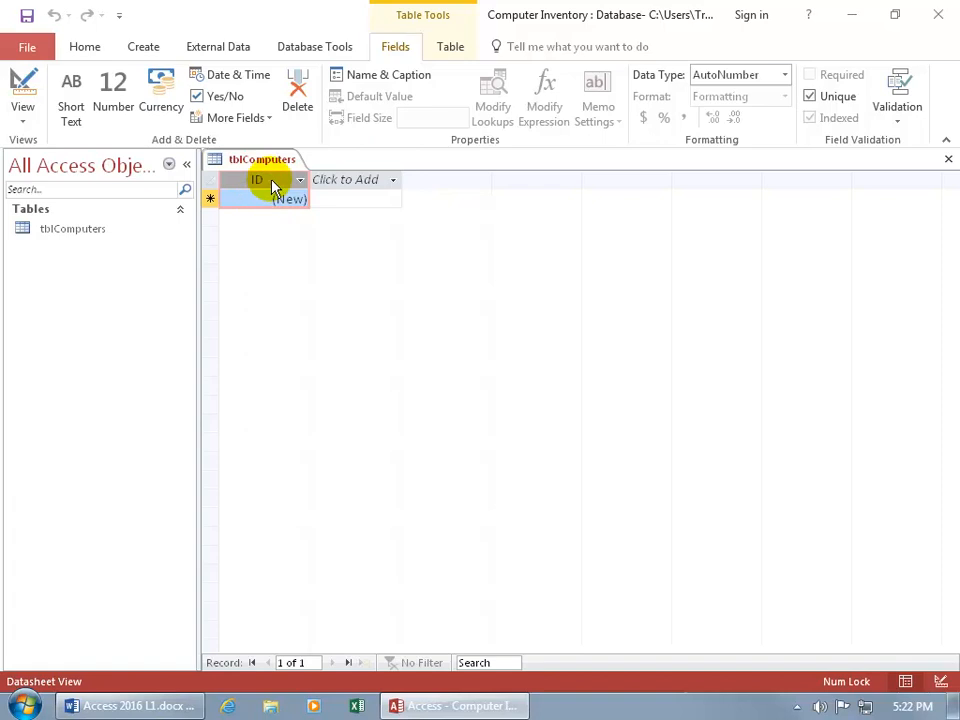
double_click(275, 183)
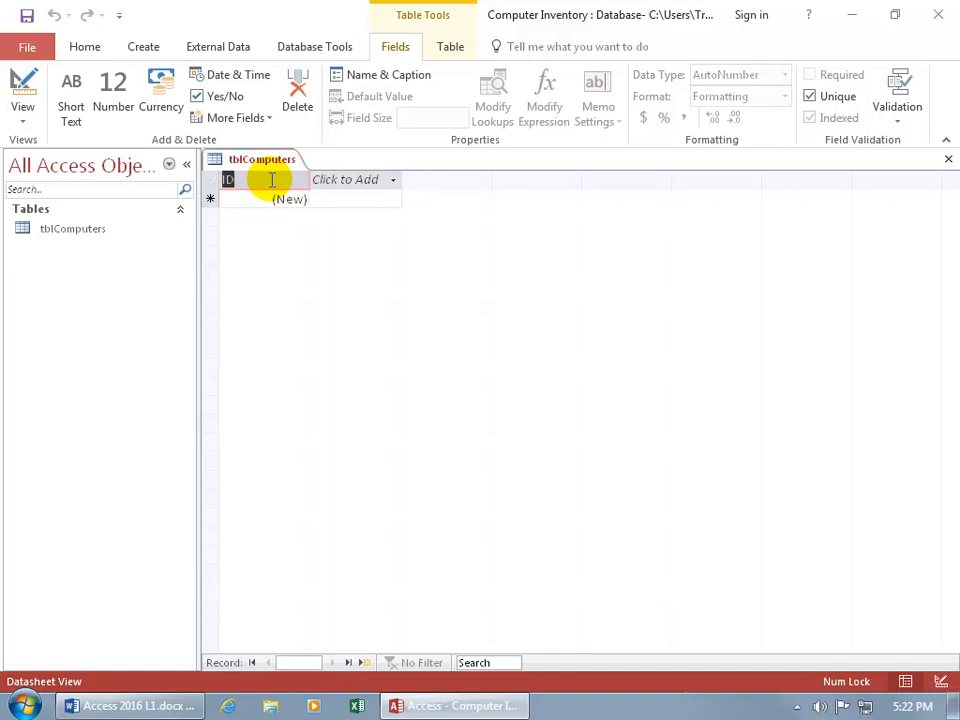
text(Asset Tag)
key(Return)
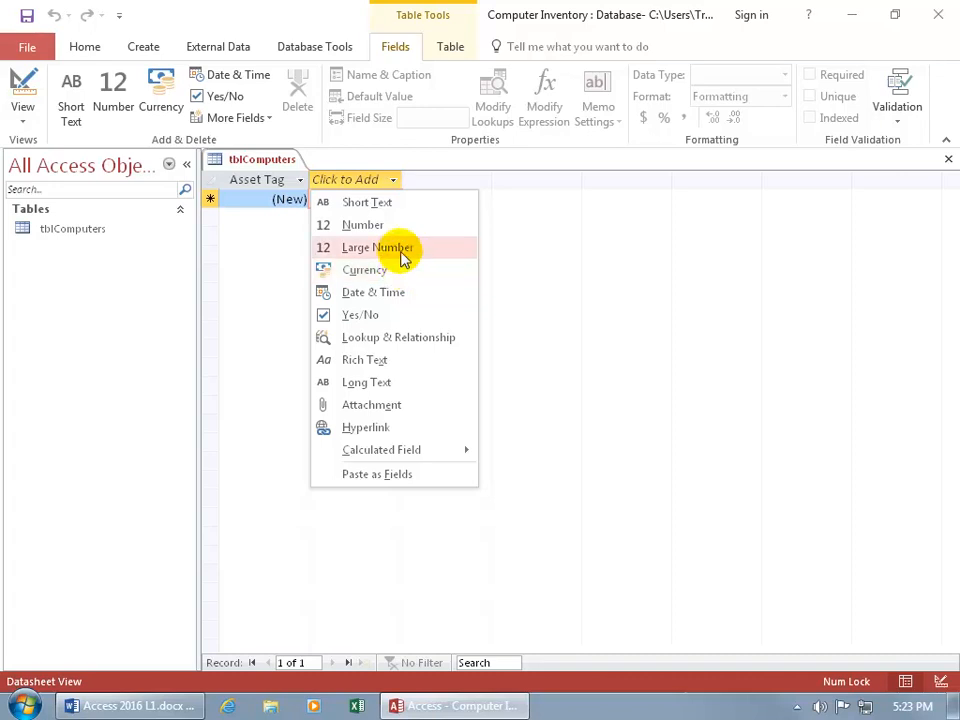
- Add a Short Text field named Manufacturer after the Asset Tag field
click(397, 202)
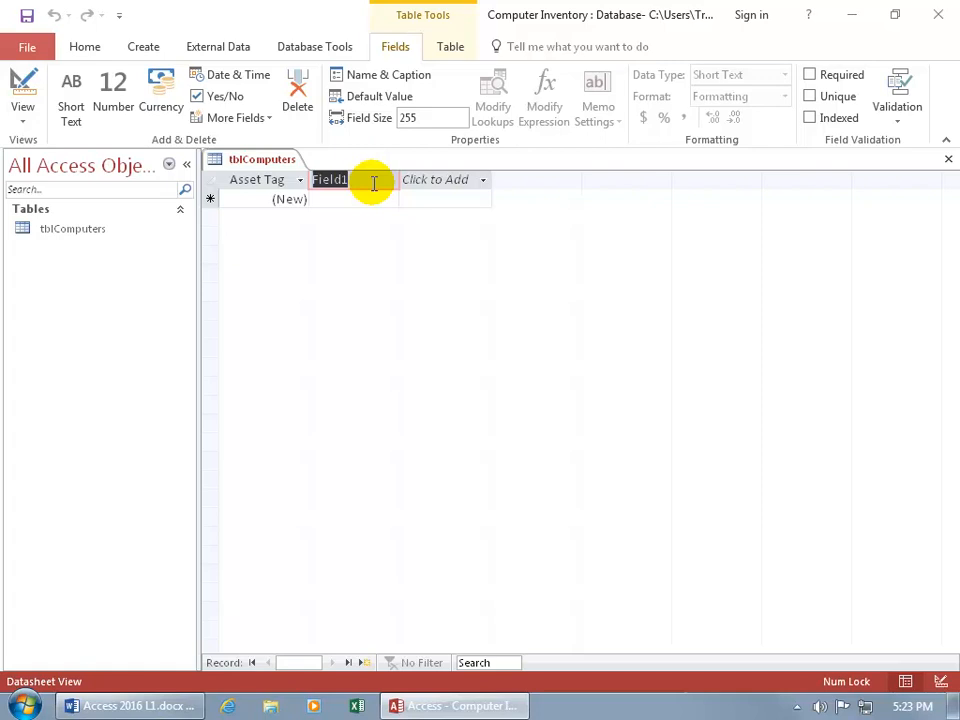
text(Manufacturer)
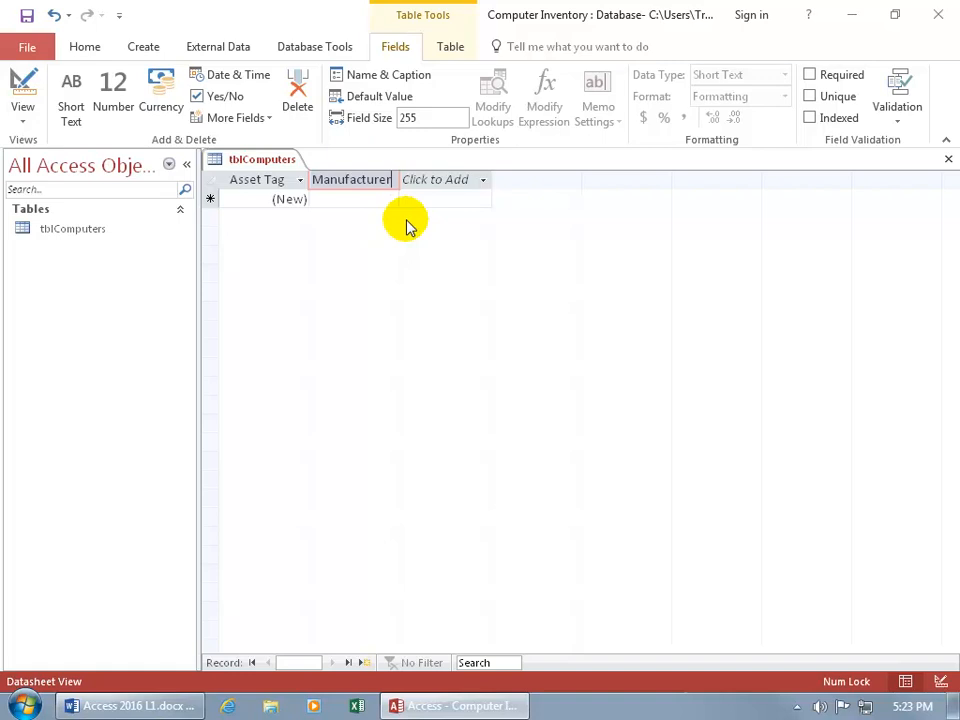
key(Tab)
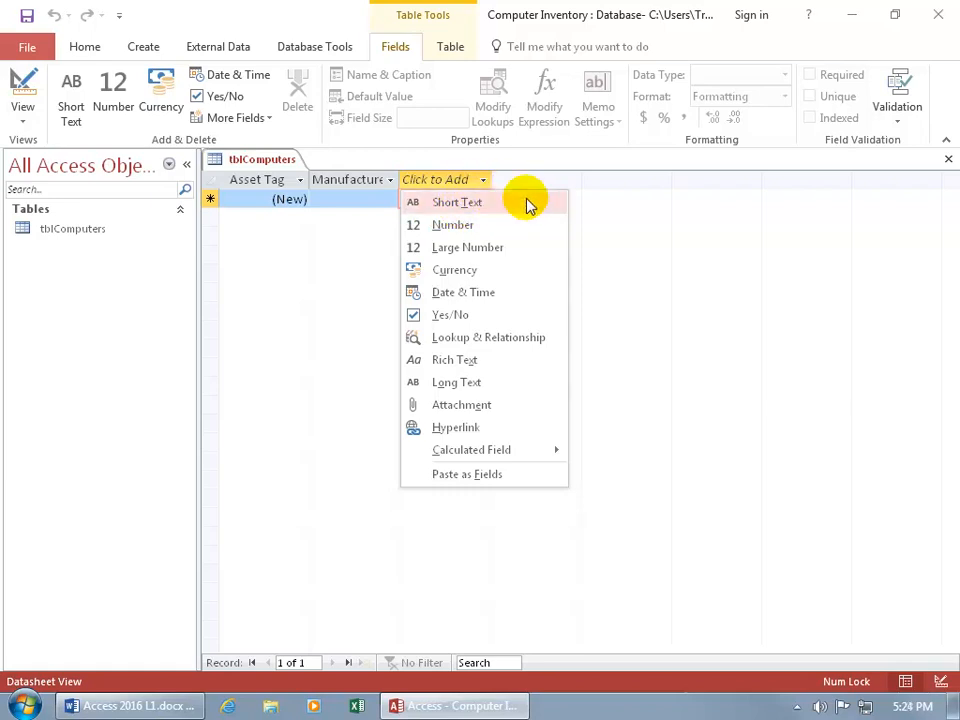
click(648, 282)
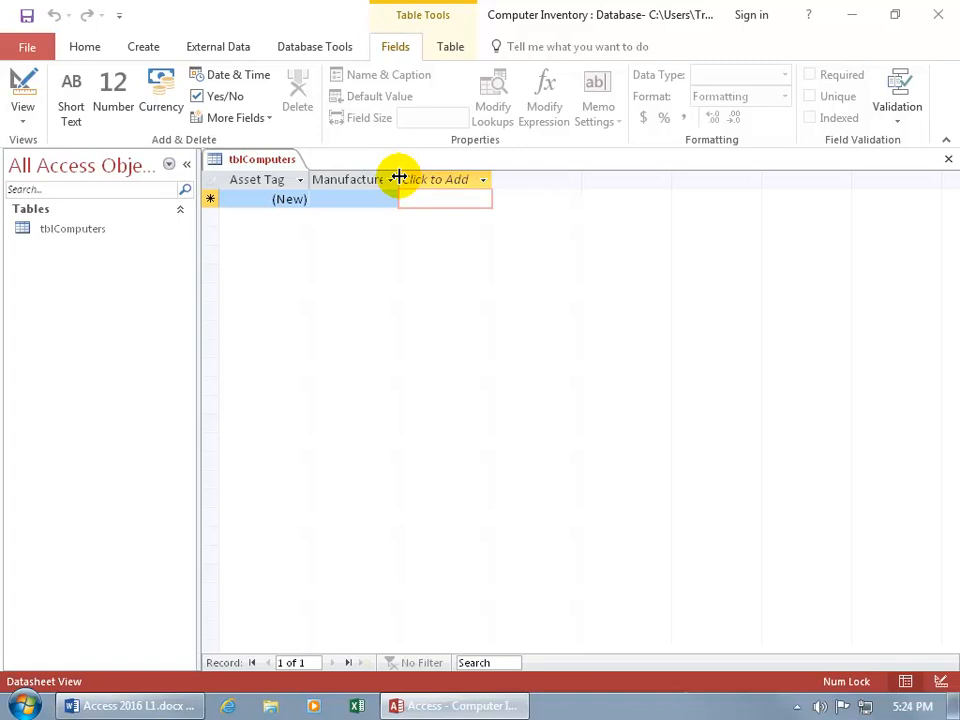
- Try a wider and a narrower Manufacturer column, finishing with the column width fitted to its heading
drag(461, 178, 461, 180)
click(463, 184)
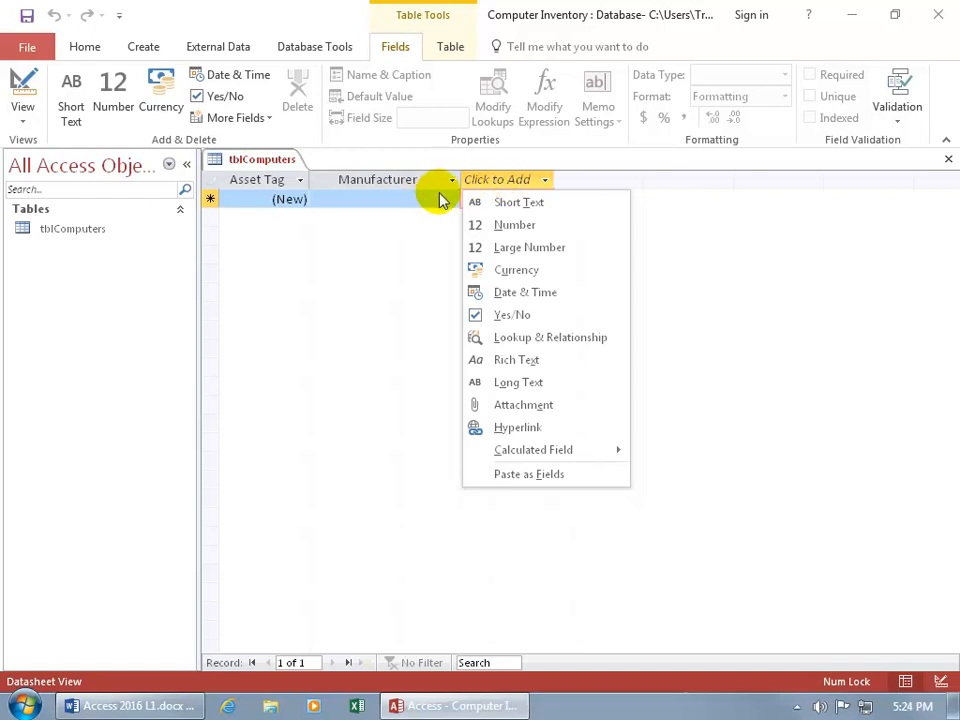
click(424, 264)
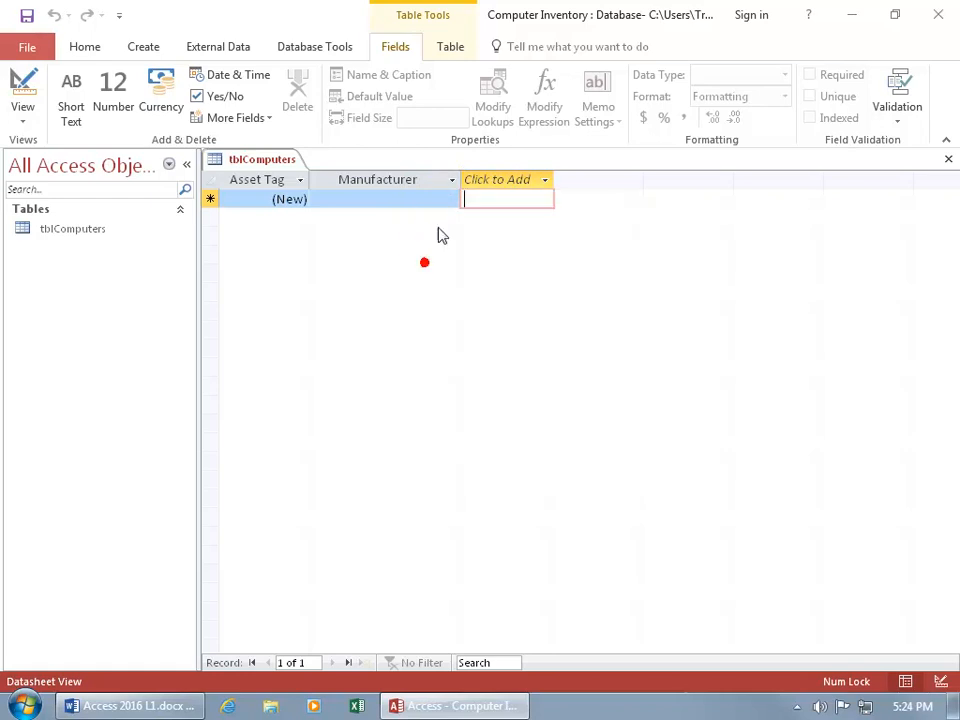
drag(459, 177, 353, 177)
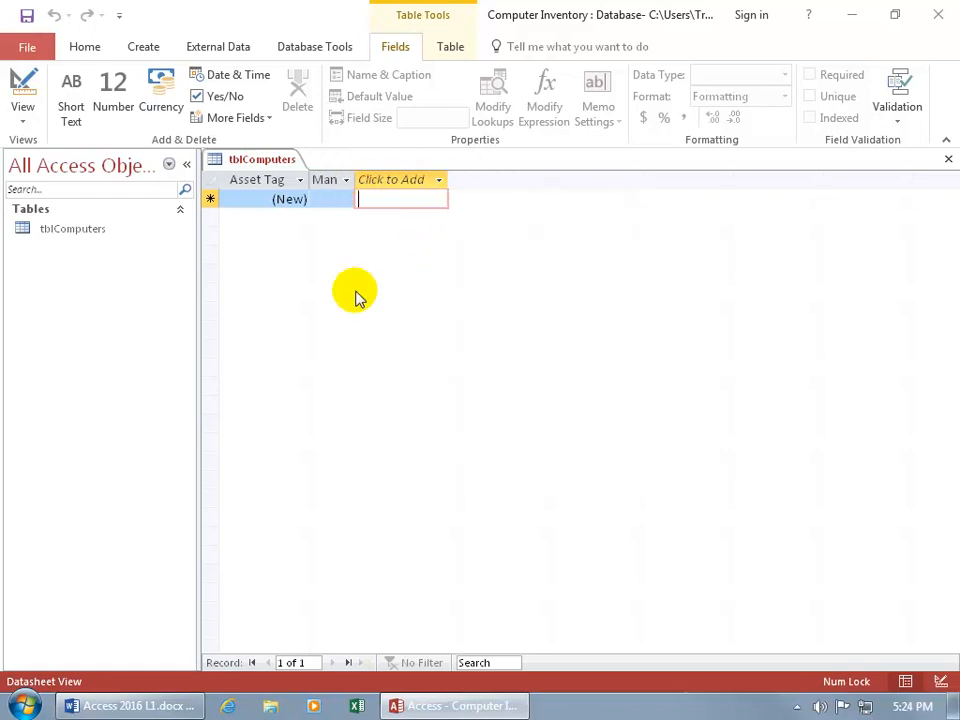
double_click(357, 179)
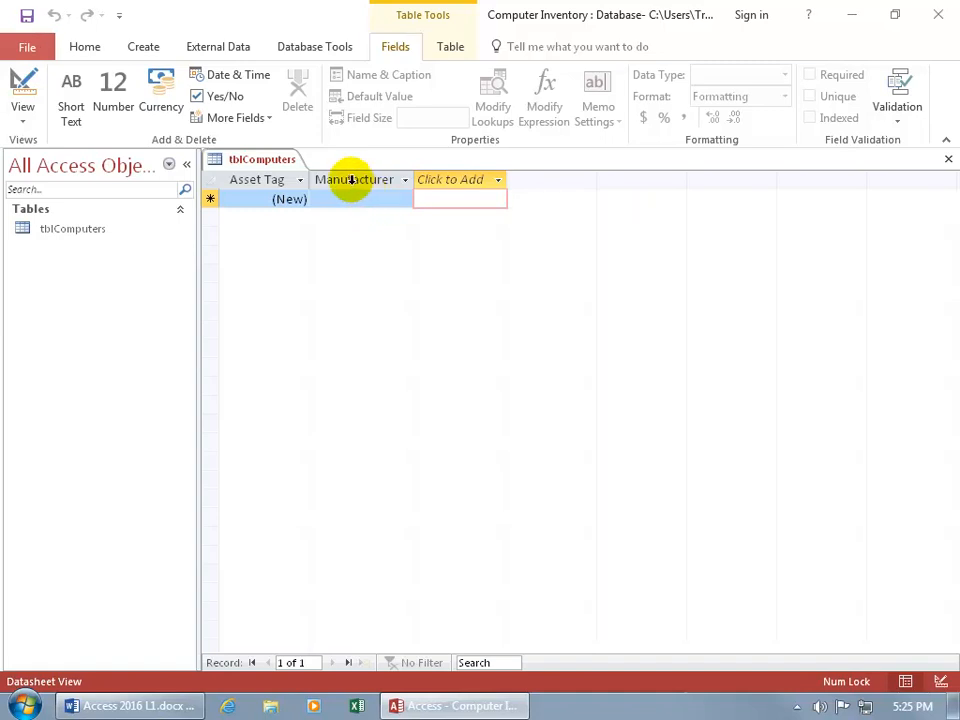
- Set the Manufacturer field's size to 10 characters
click(352, 180)
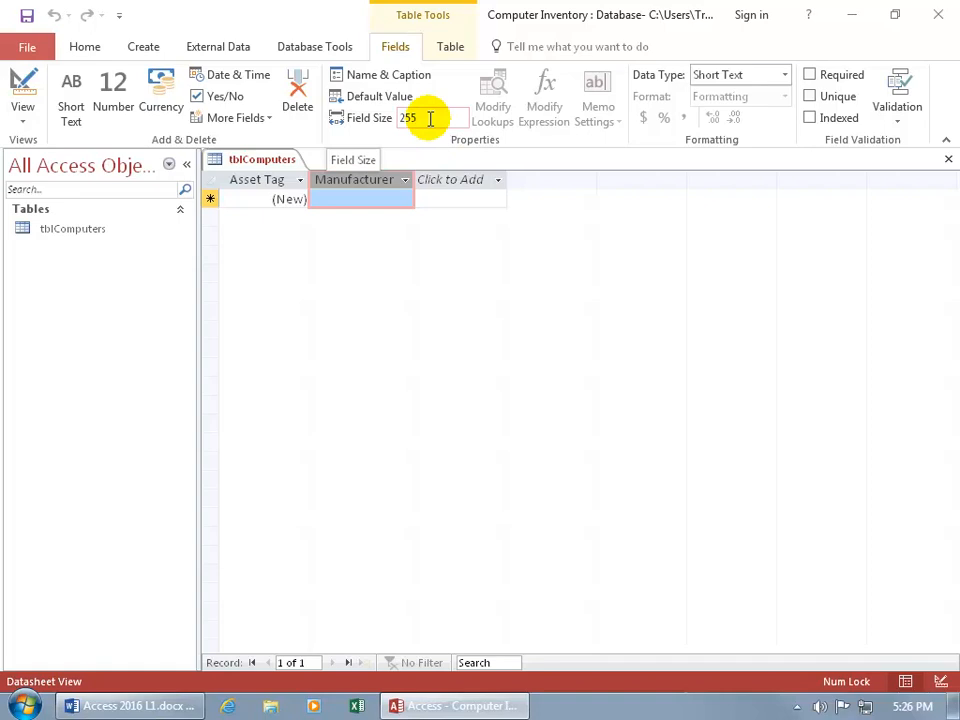
click(430, 118)
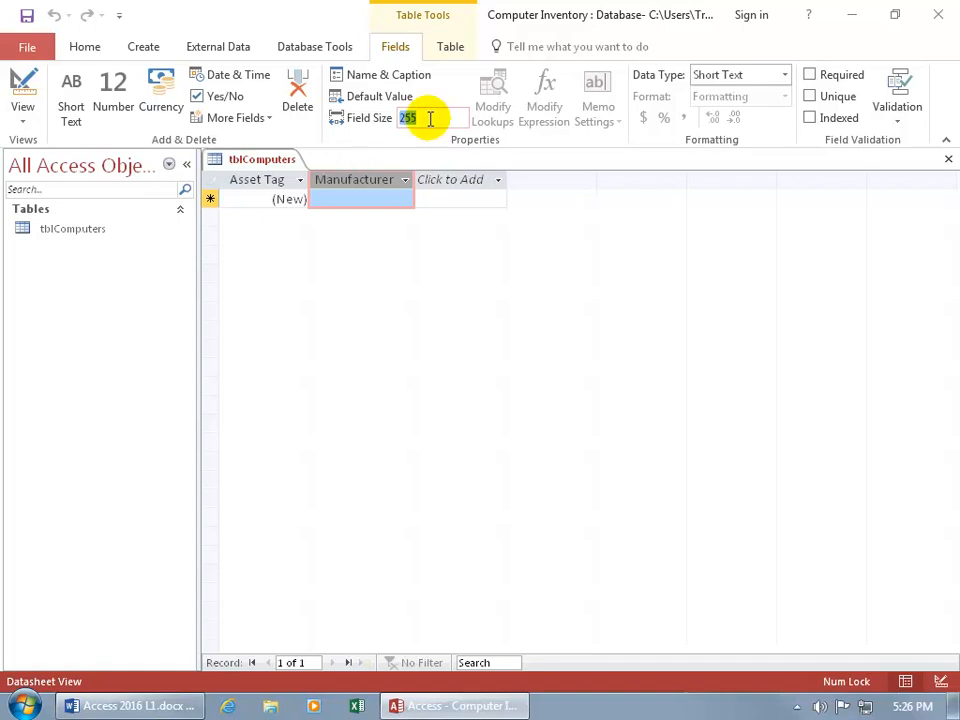
text(10)
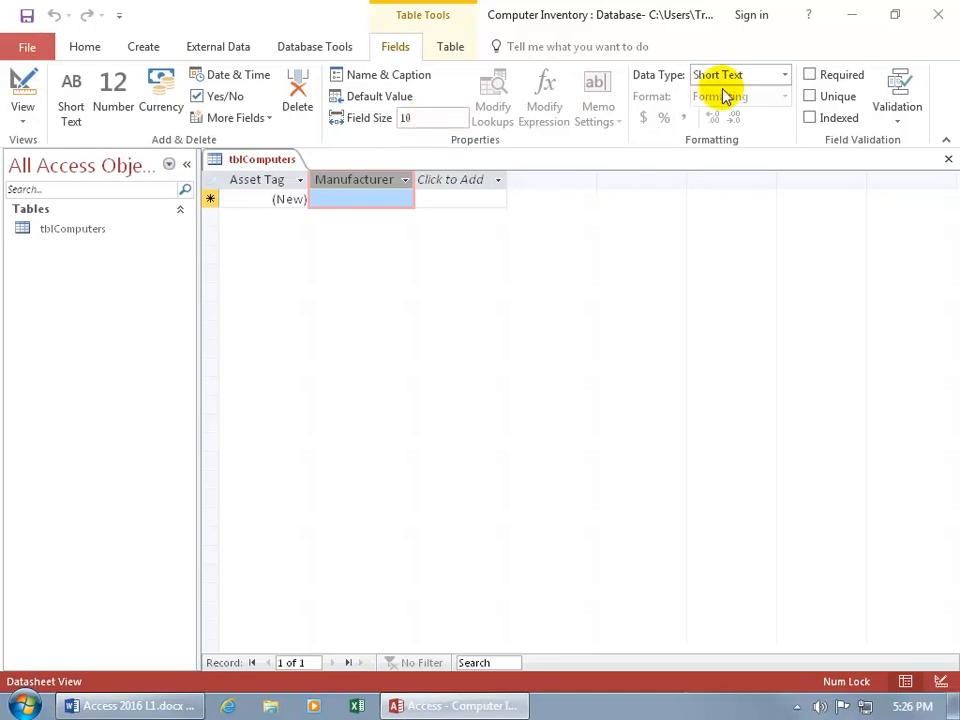
- Try a field size of 256 for the Manufacturer field and set it back to 255
double_click(418, 118)
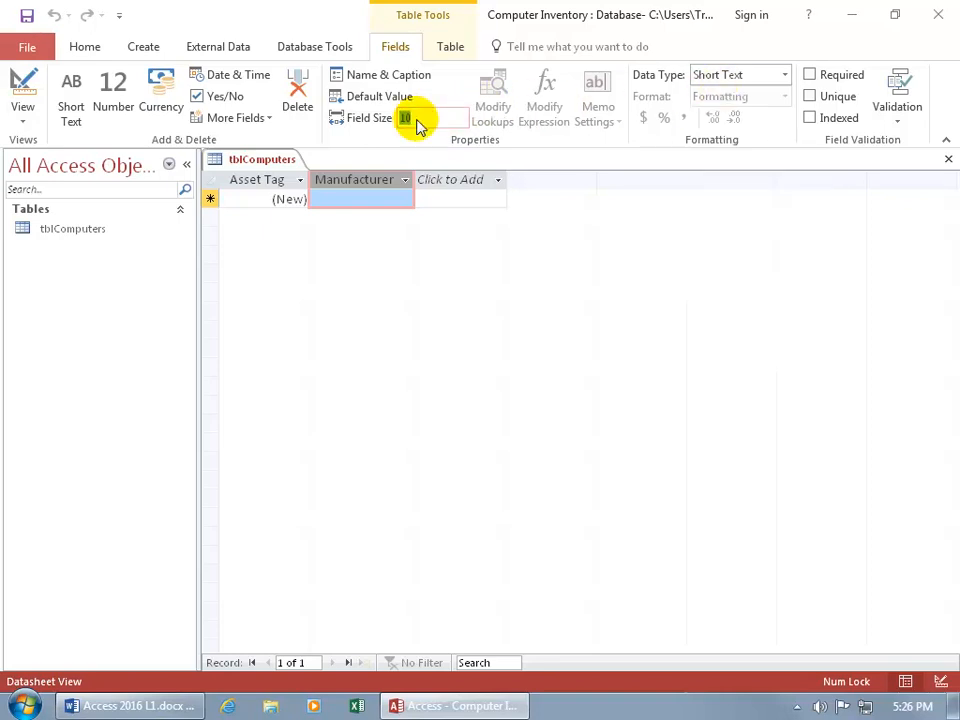
text(256)
key(Return)
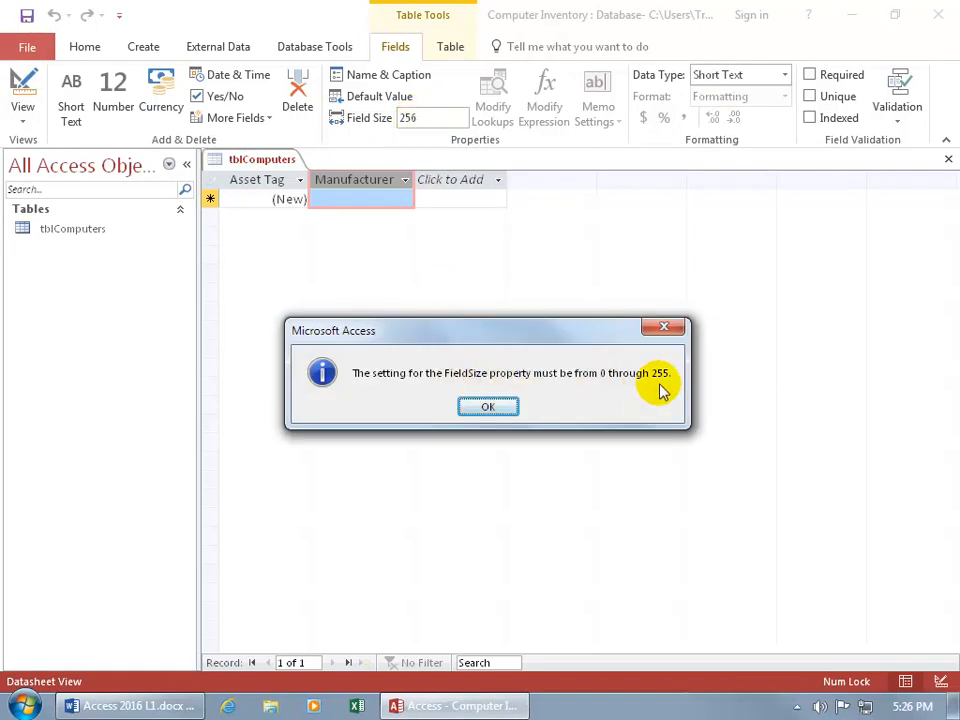
click(488, 406)
double_click(421, 117)
text(255)
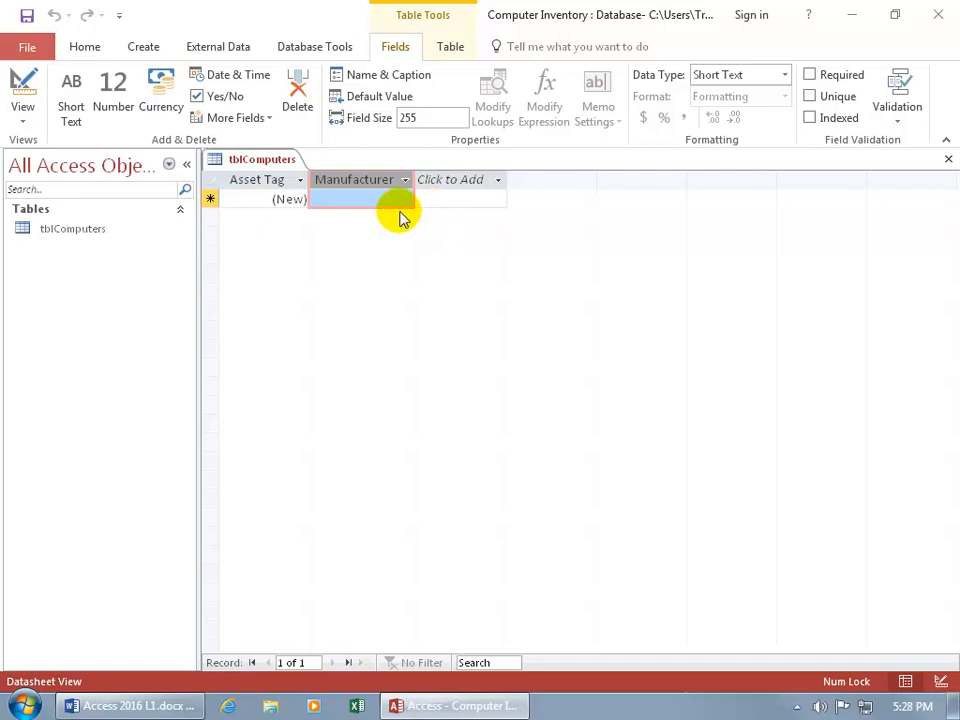
- Switch the tblComputers table to Design view and close its property sheet
click(22, 83)
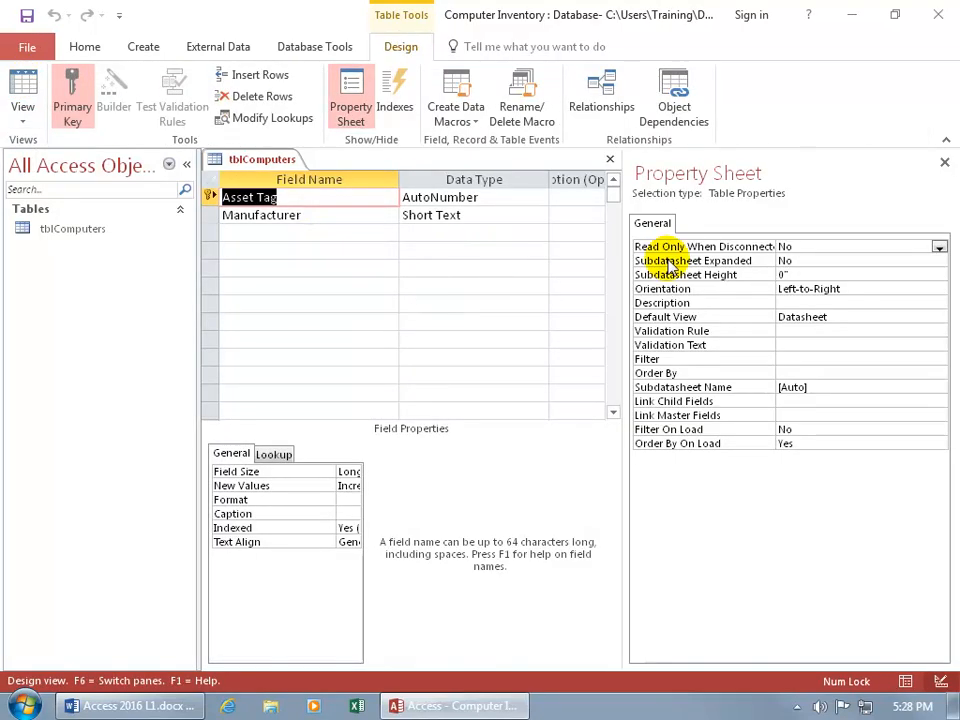
click(944, 162)
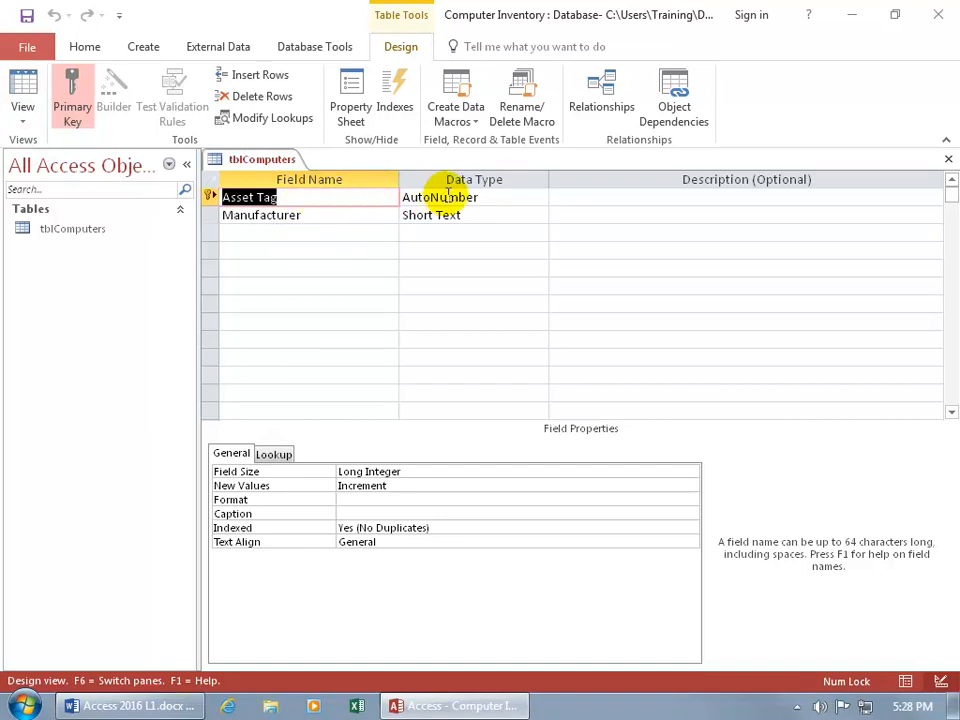
click(572, 197)
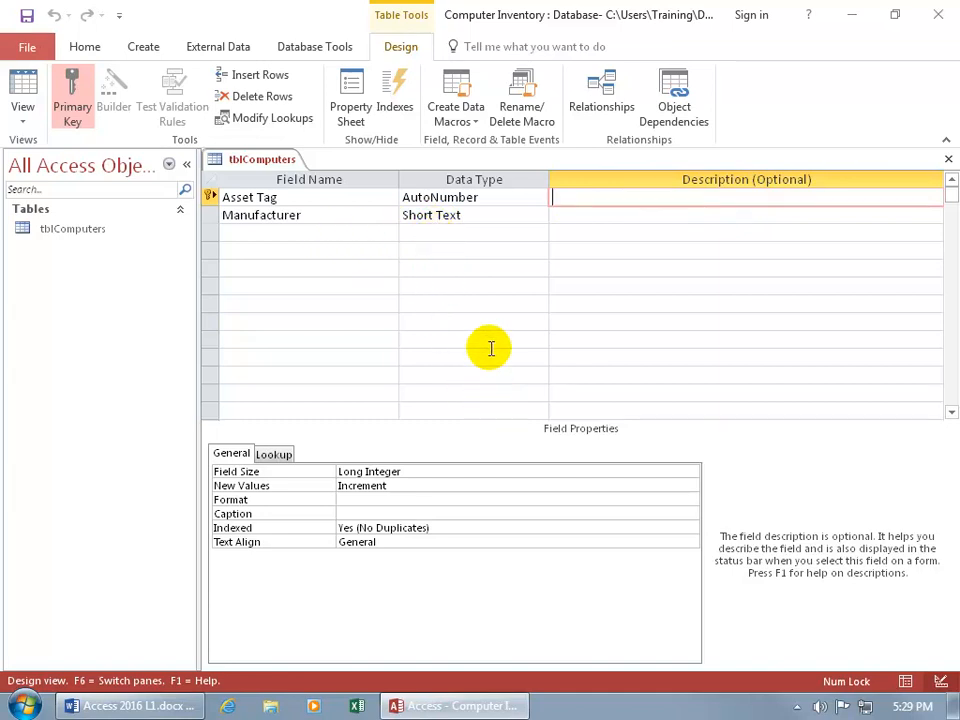
- Add a field named Date Received below Manufacturer with the Date/Time data type
click(333, 231)
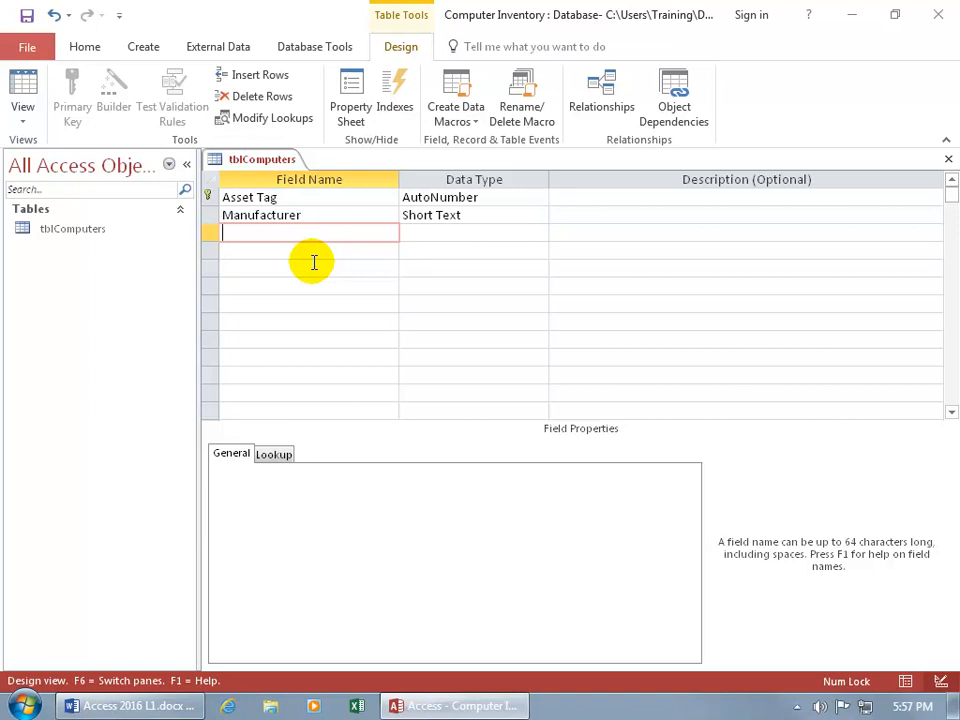
text(Date Received)
key(Tab)
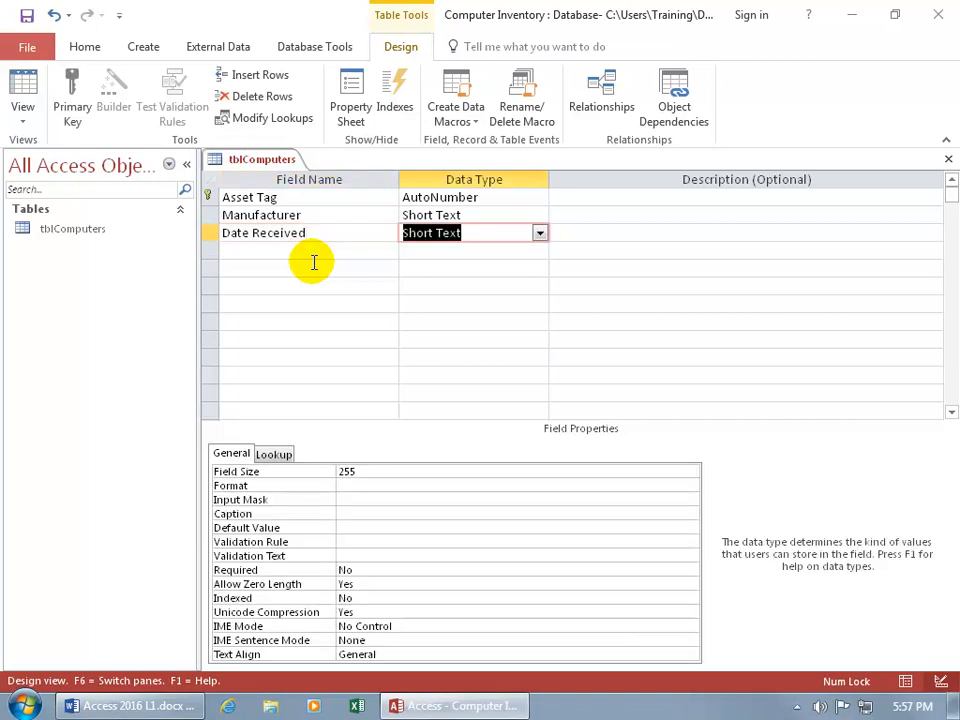
click(540, 234)
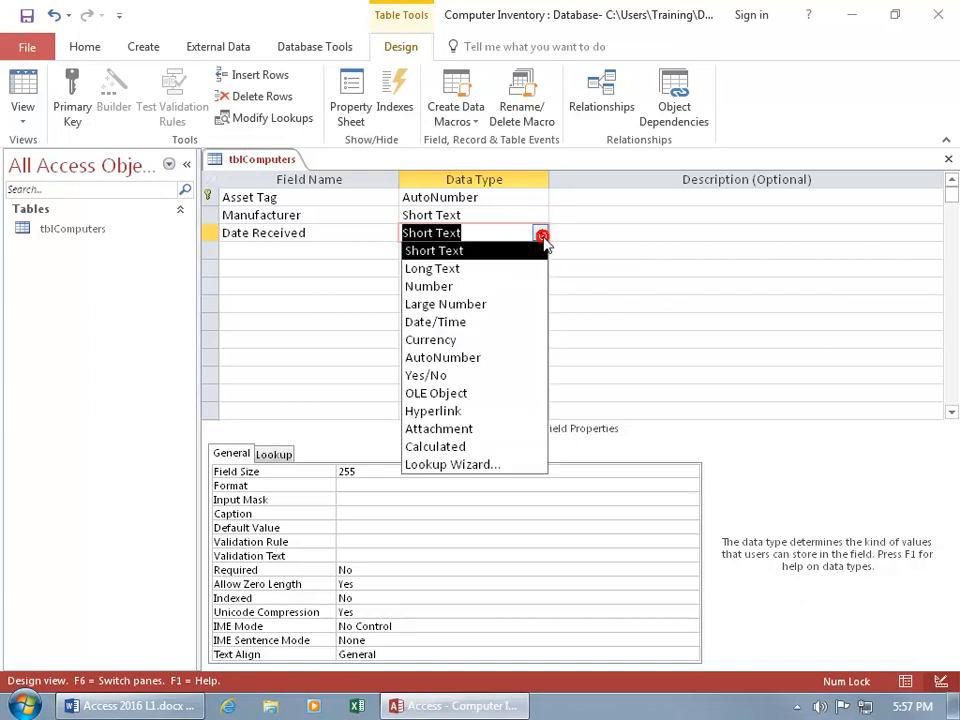
click(489, 321)
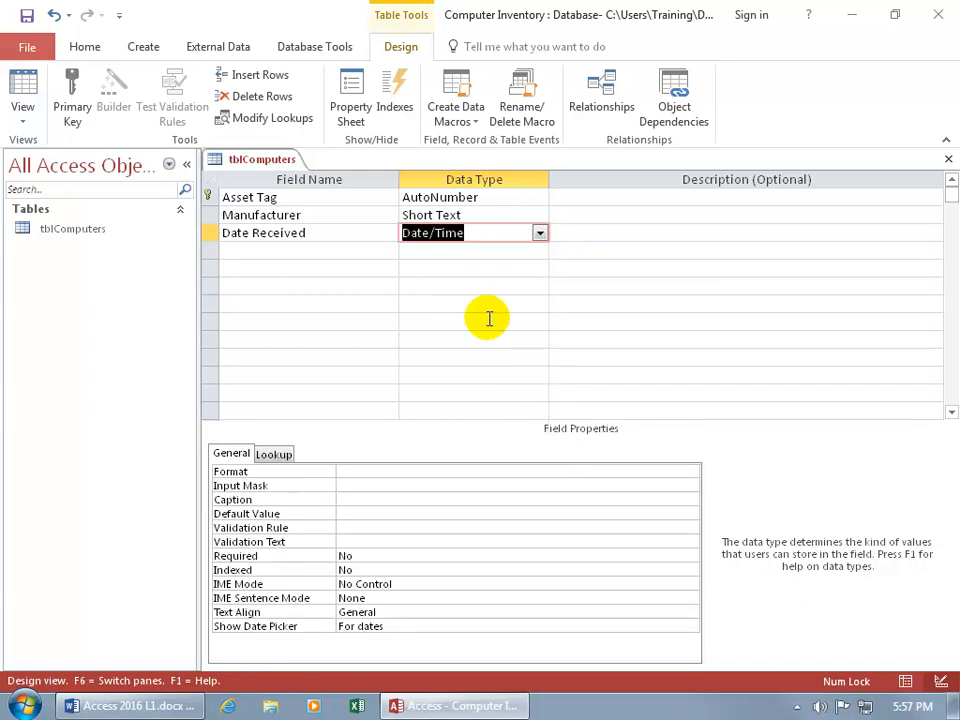
key(Tab)
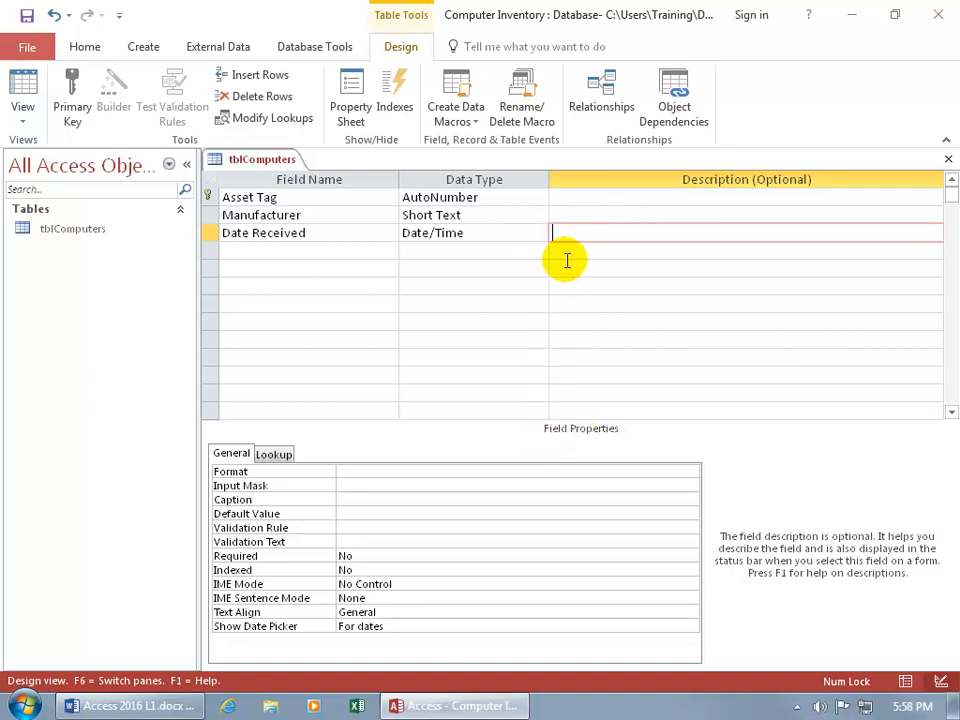
click(343, 231)
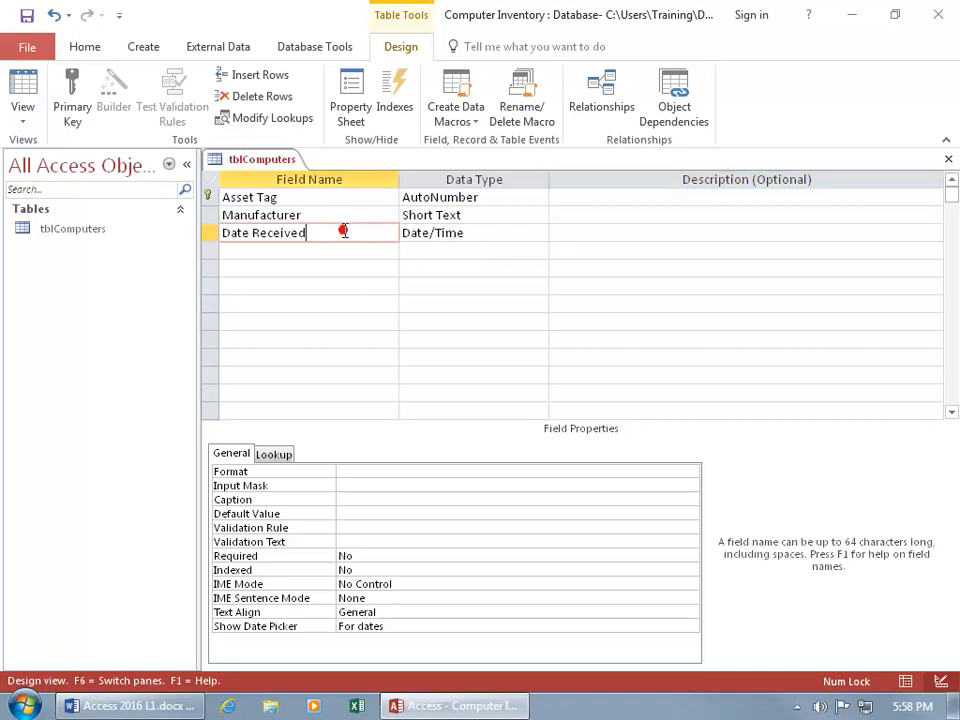
click(472, 234)
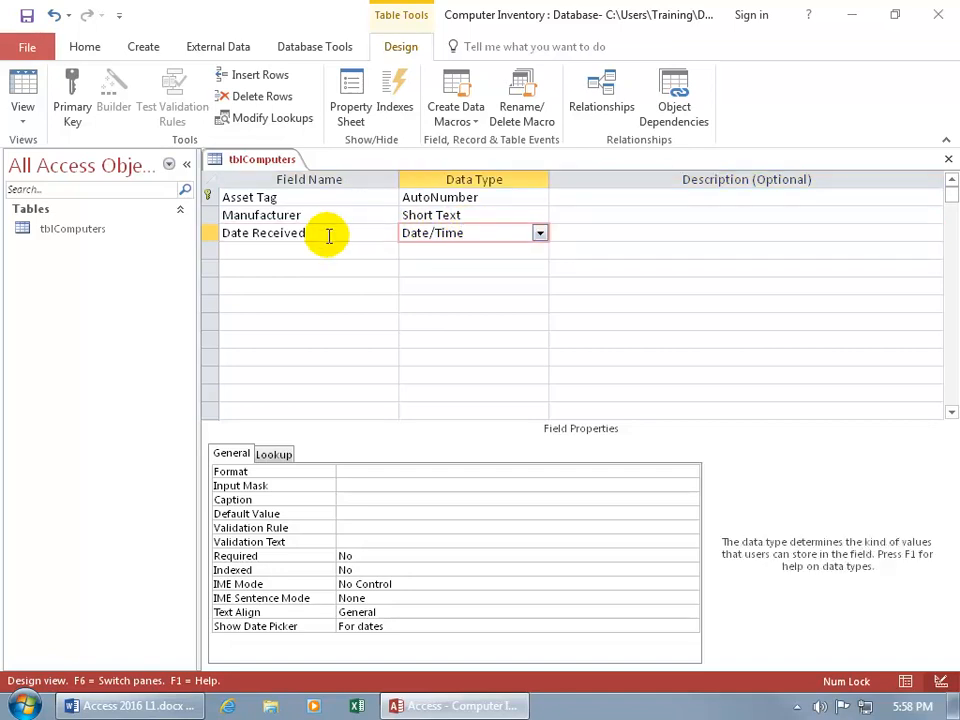
click(560, 232)
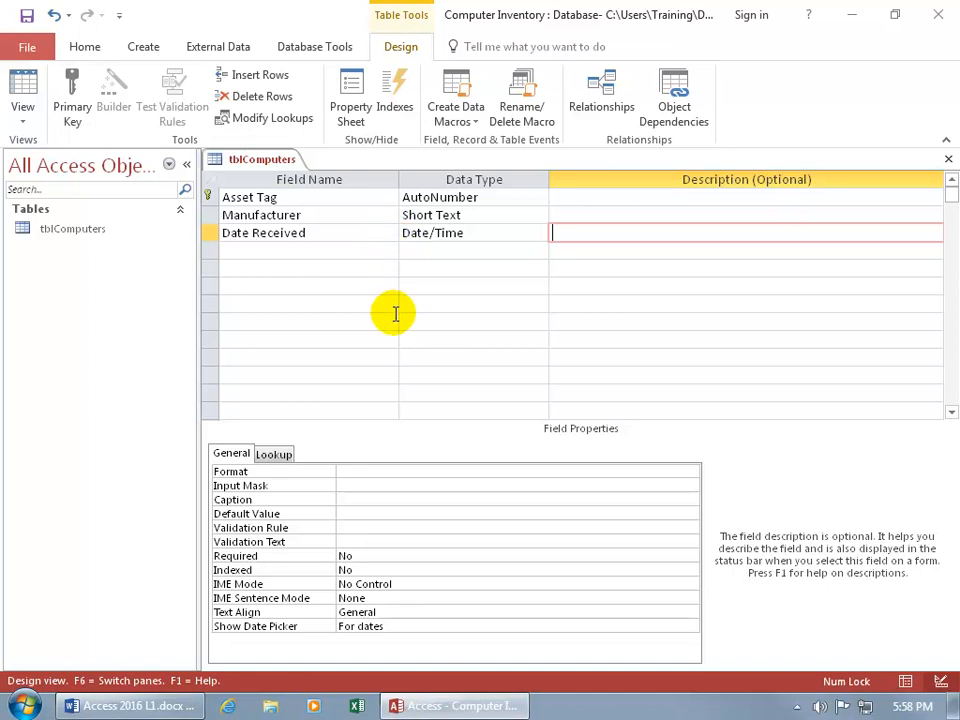
- Set the Date Received field's format to Short Date
click(470, 472)
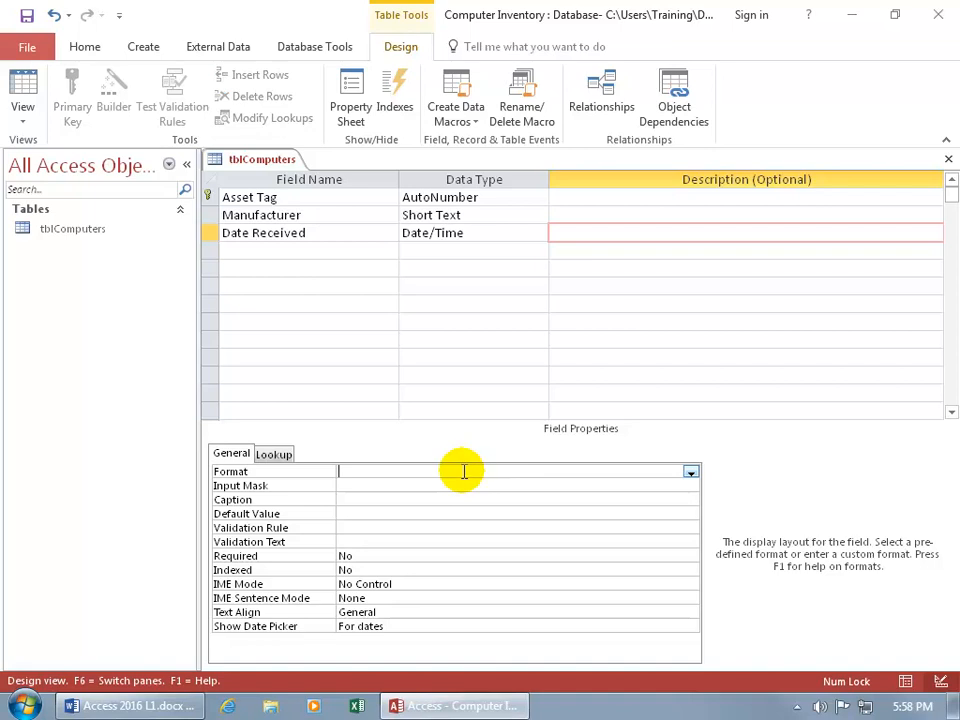
click(575, 232)
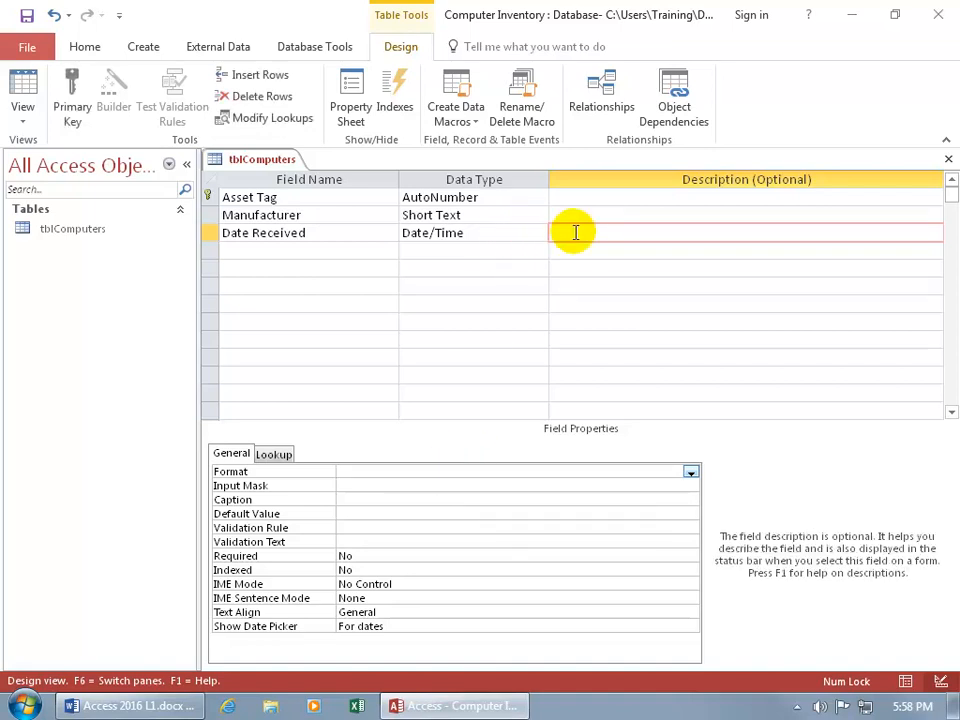
key(F6)
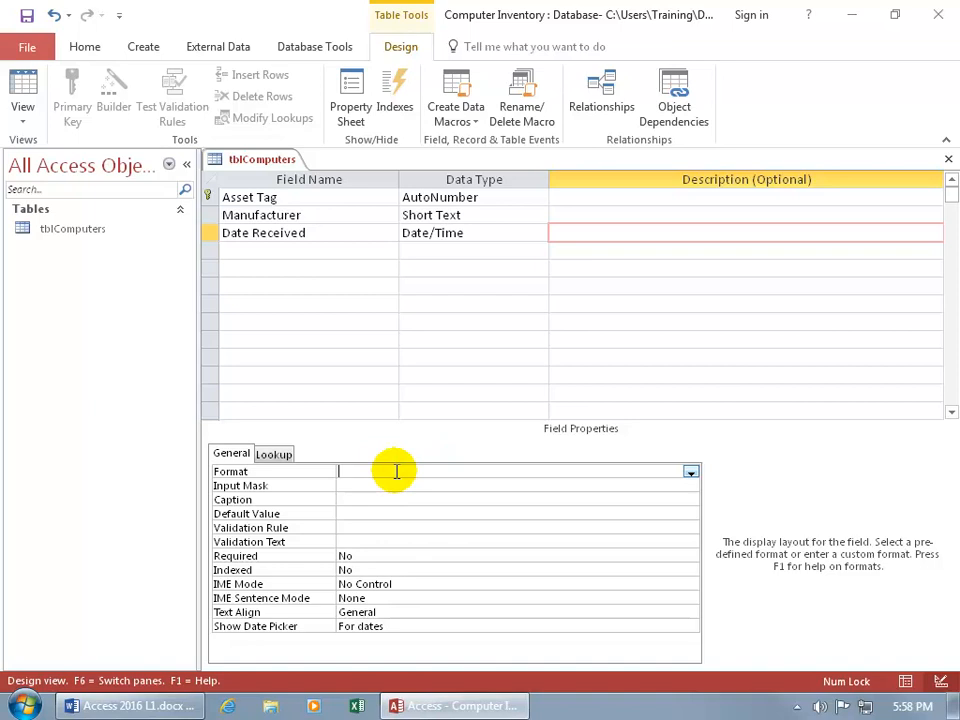
click(691, 473)
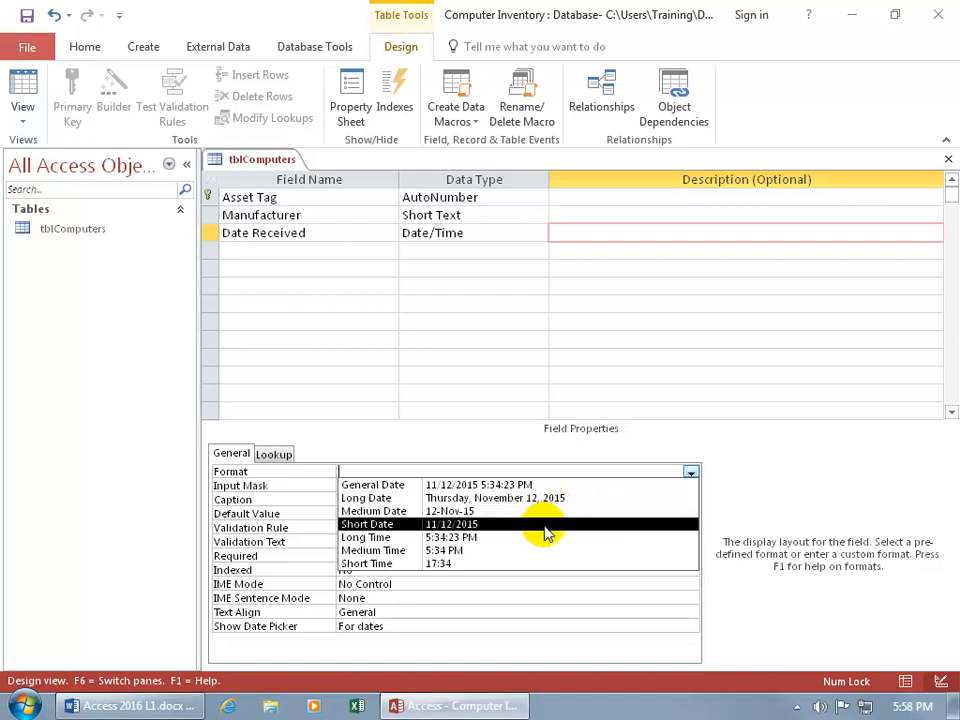
click(491, 527)
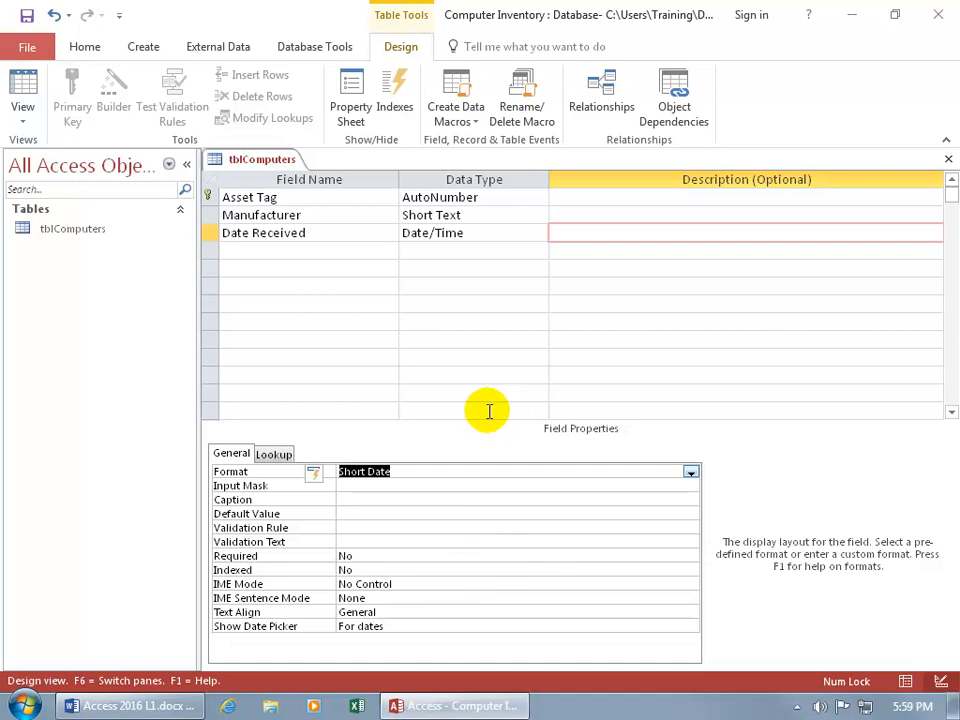
- Propagate the Short Date format everywhere the Date Received field is used
click(318, 480)
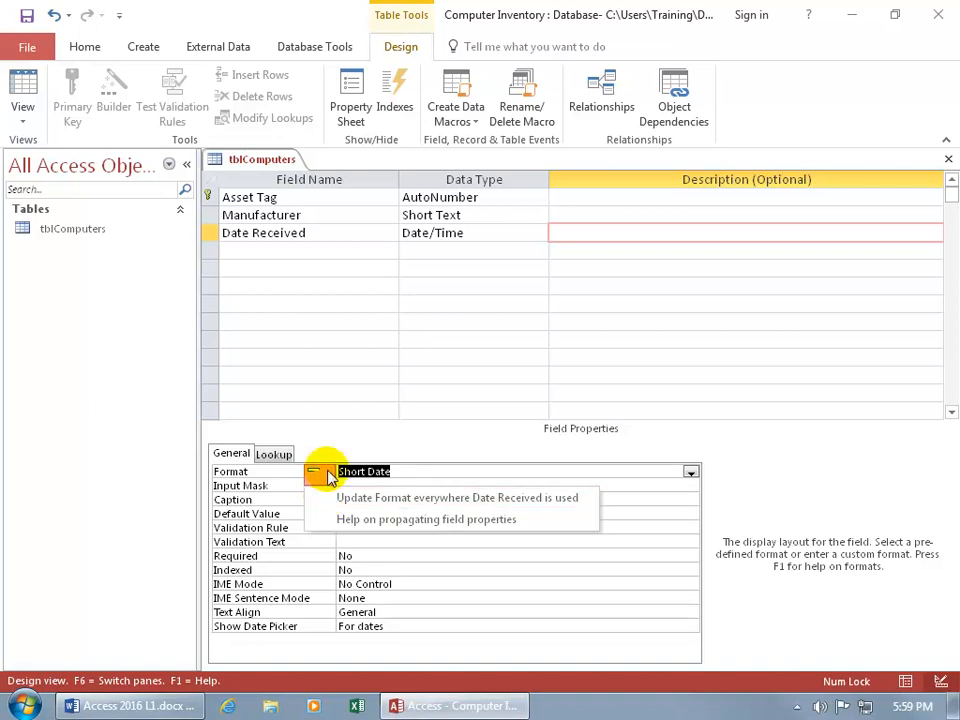
click(359, 506)
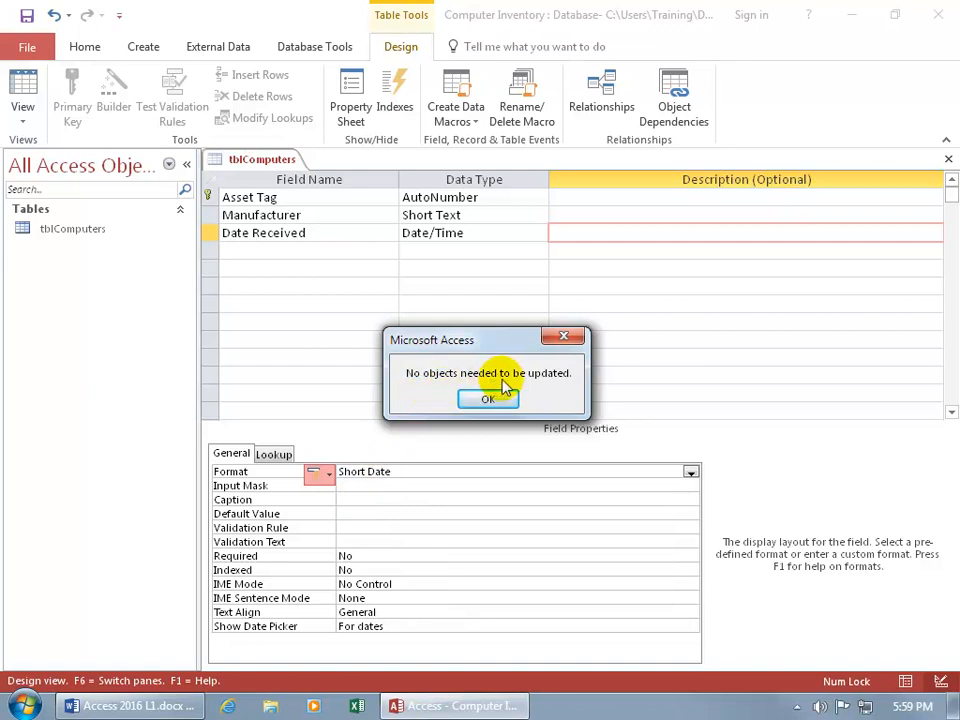
click(489, 400)
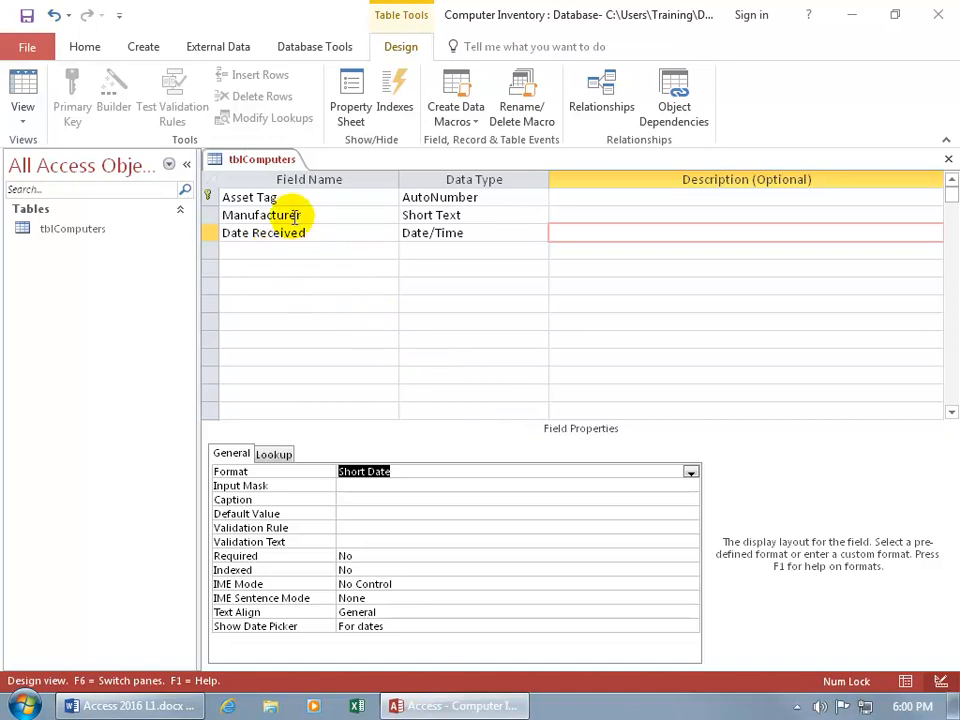
- Try to move the Date Received row above the Manufacturer row in the field list
click(209, 234)
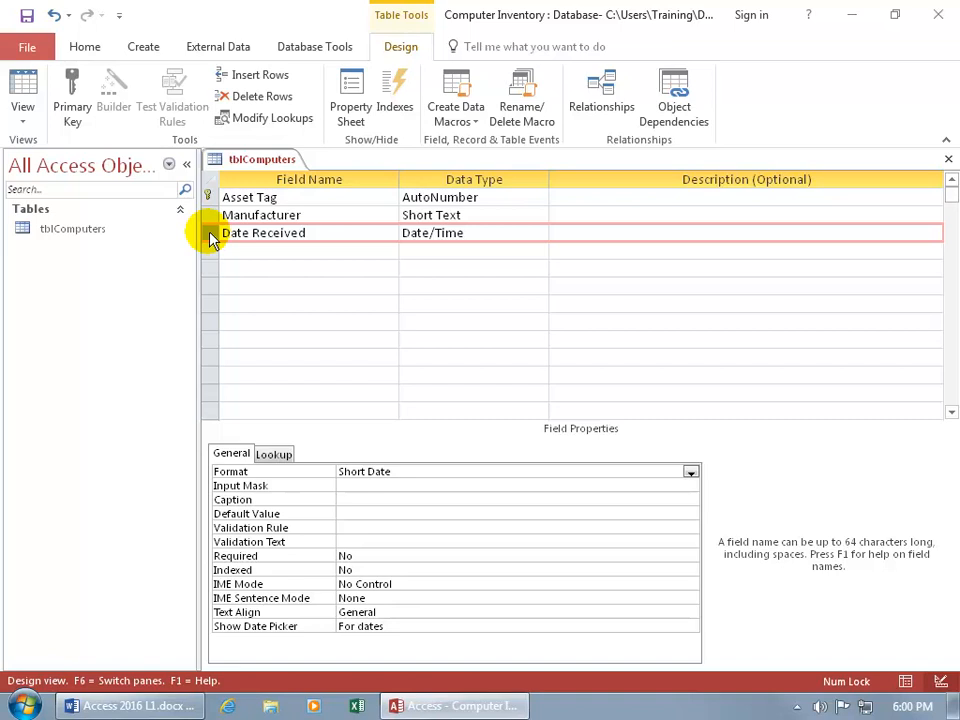
drag(211, 240, 214, 243)
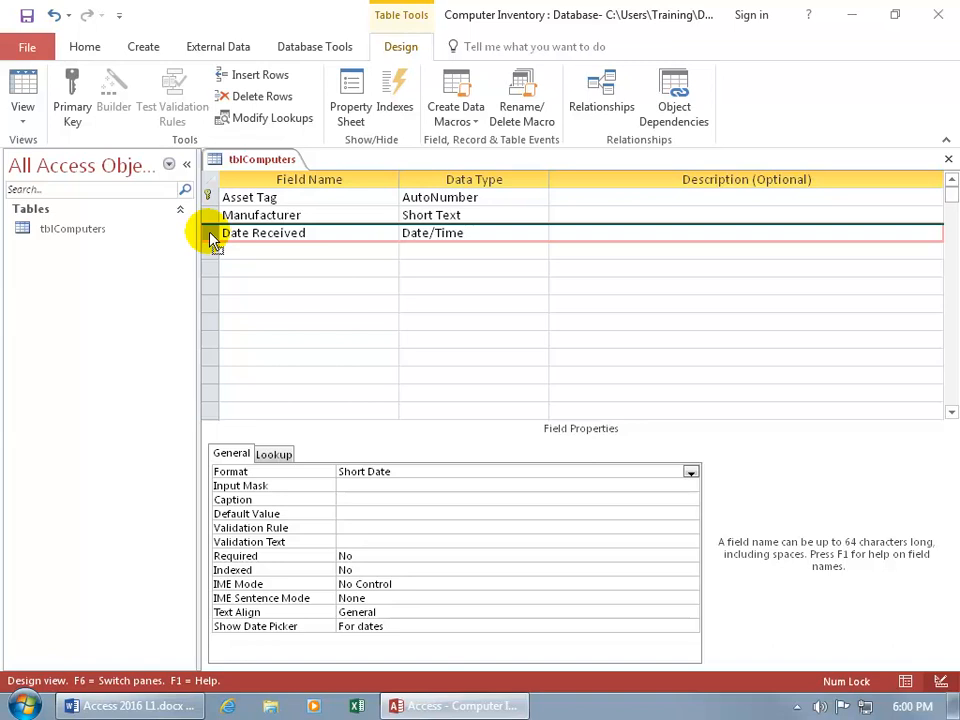
drag(213, 243, 217, 211)
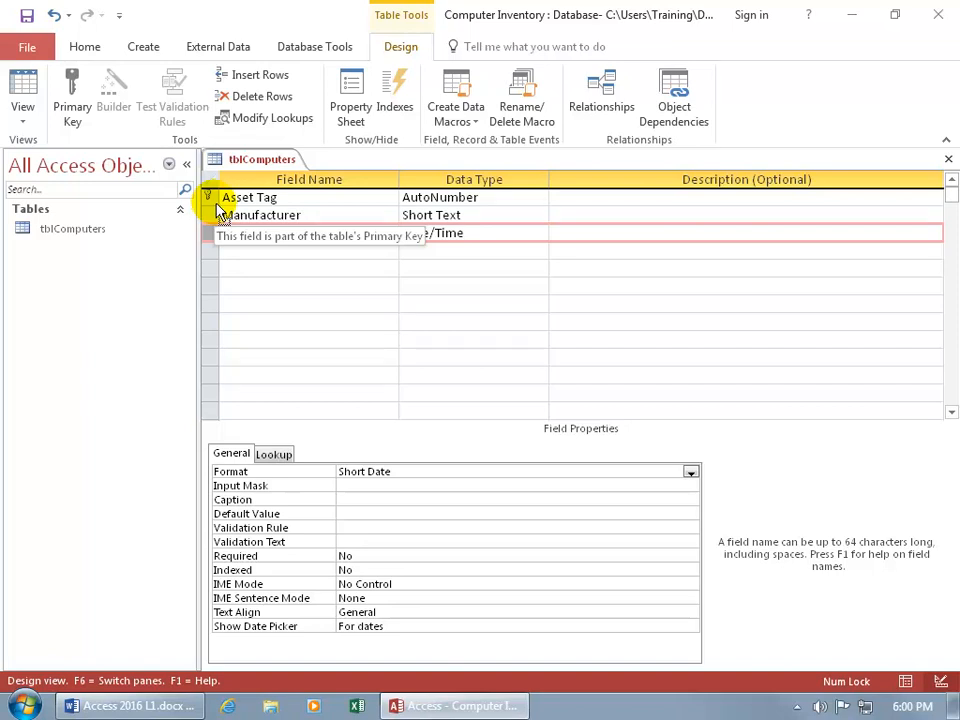
mouse_move(217, 205)
mouse_down()
mouse_move(215, 195)
mouse_move(216, 209)
mouse_up()
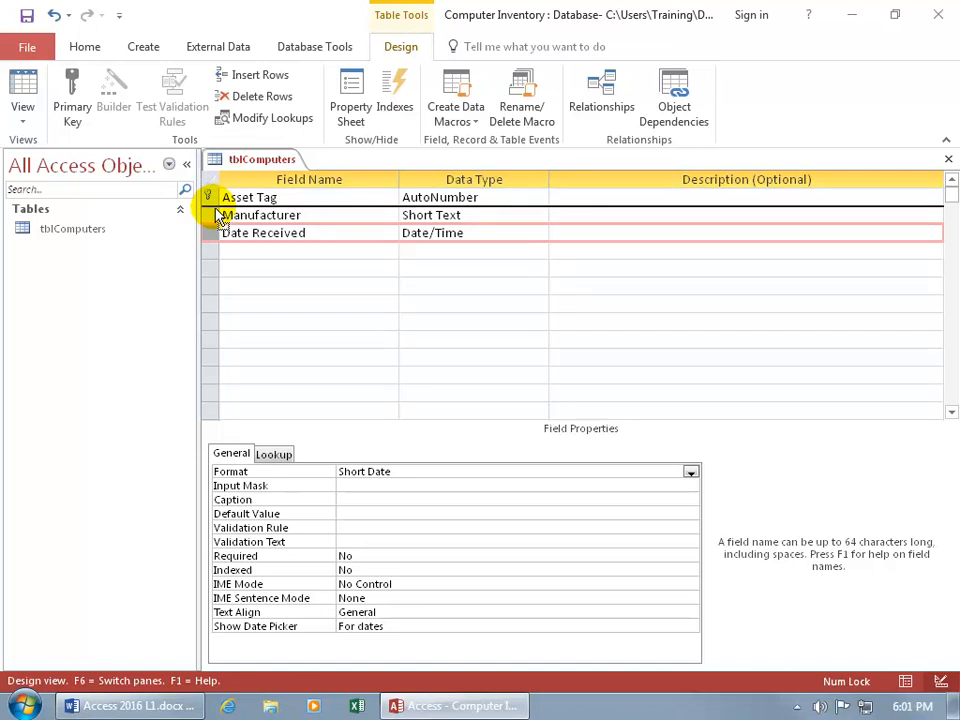
drag(215, 211, 213, 242)
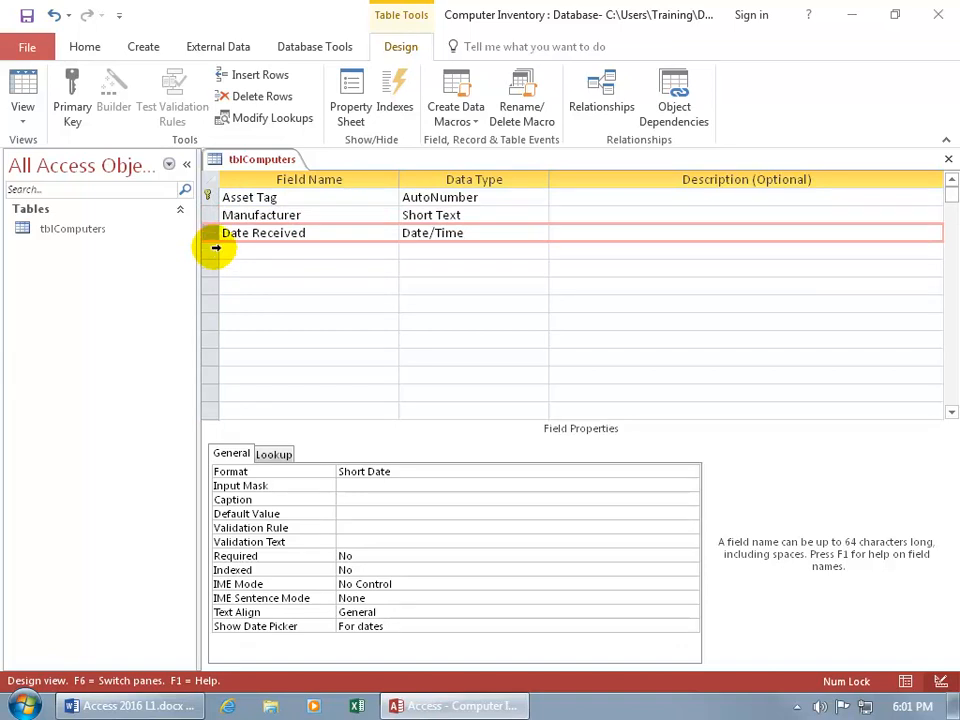
click(213, 215)
mouse_move(213, 215)
mouse_down()
mouse_move(214, 300)
mouse_move(210, 227)
mouse_up()
click(235, 249)
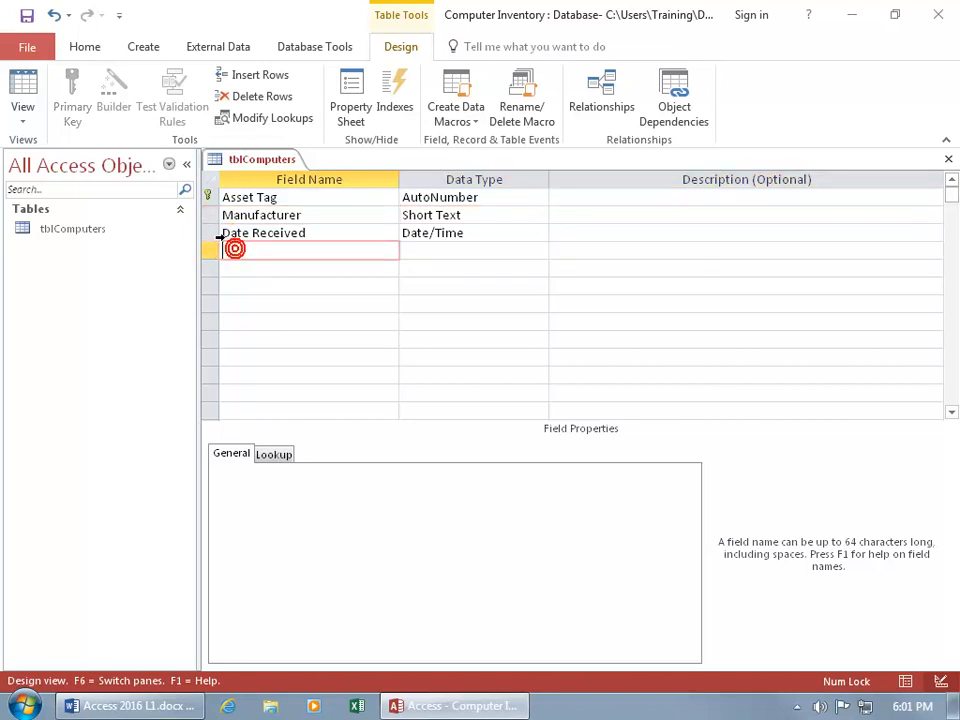
- Cut the Manufacturer row and paste it below Date Received, and move it back above Date Received
right_click(210, 233)
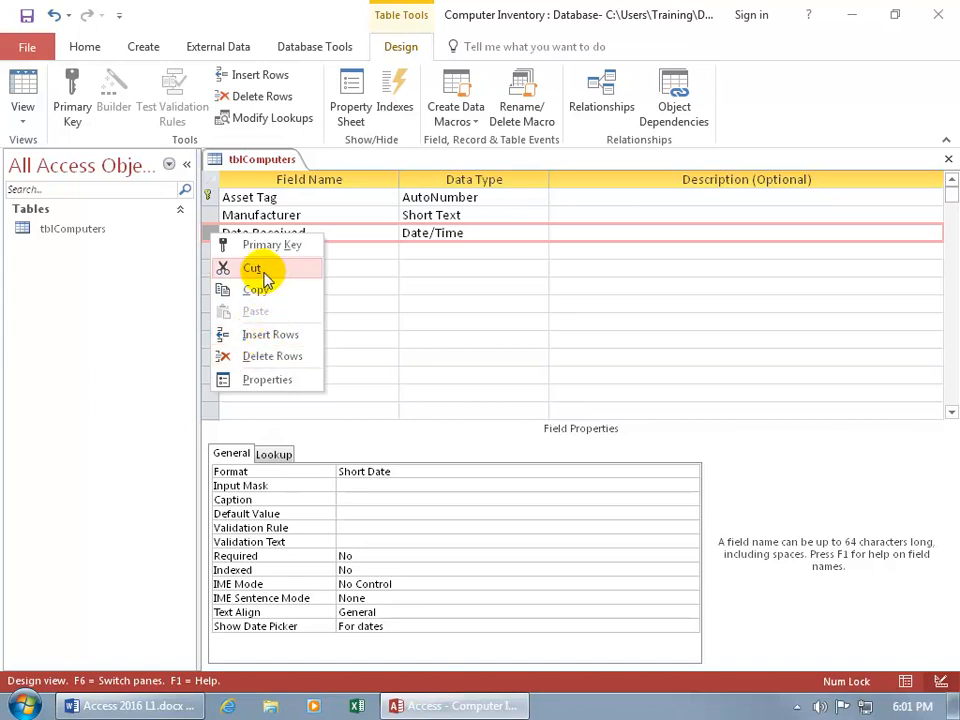
click(258, 217)
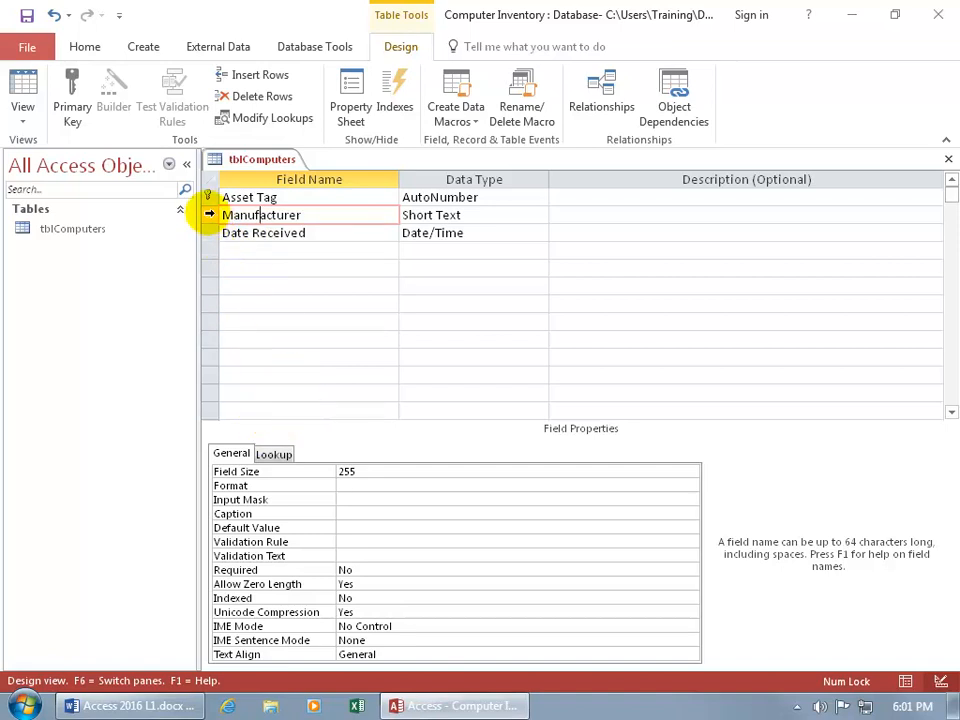
right_click(209, 215)
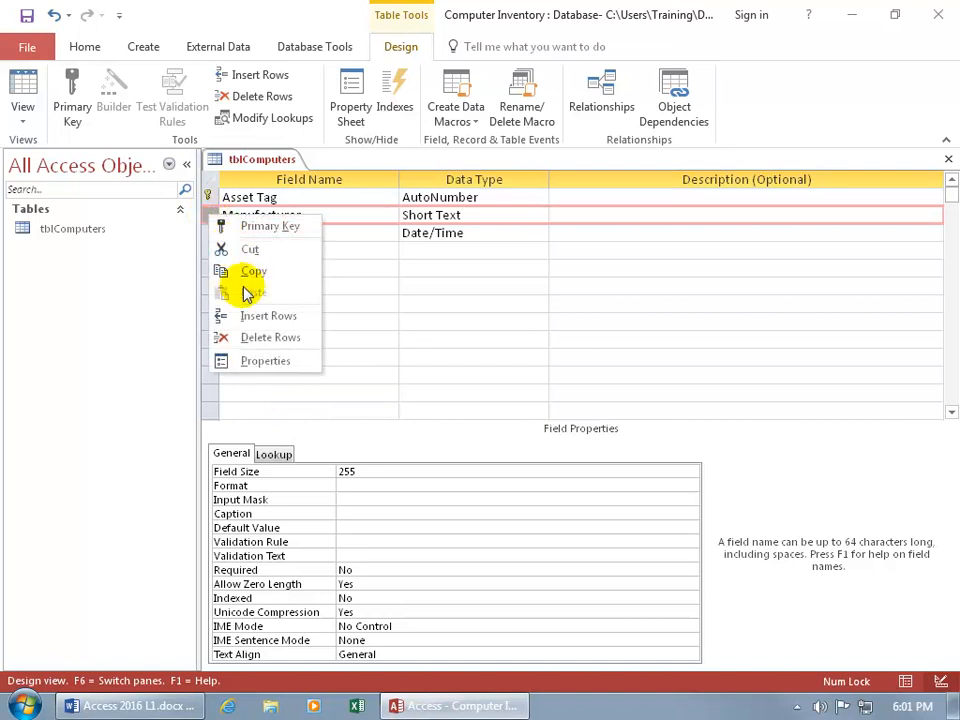
click(250, 249)
right_click(209, 233)
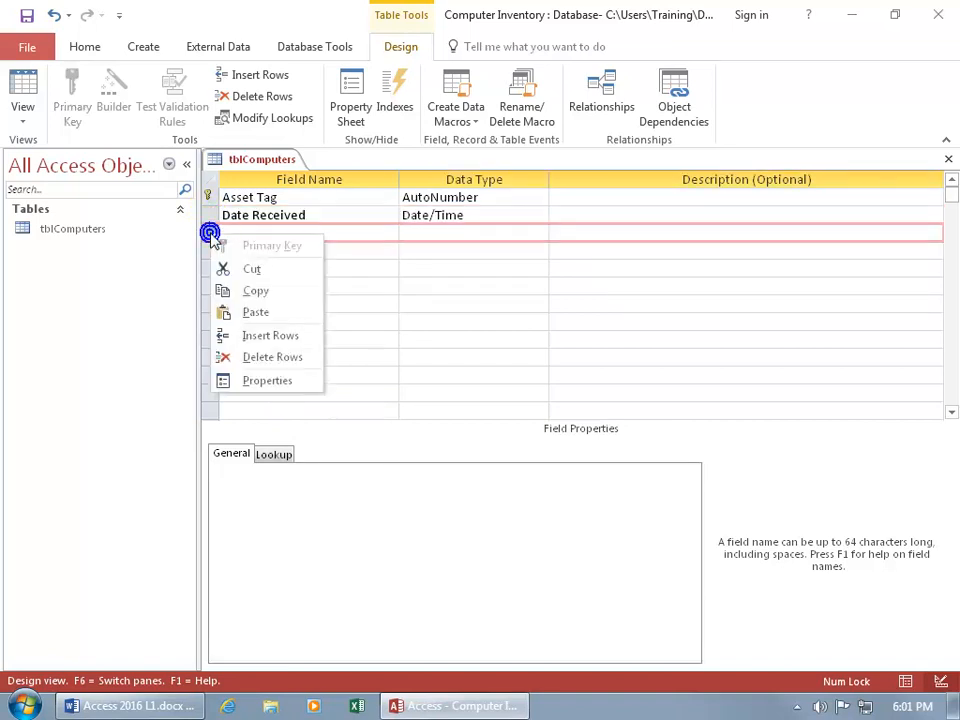
click(250, 312)
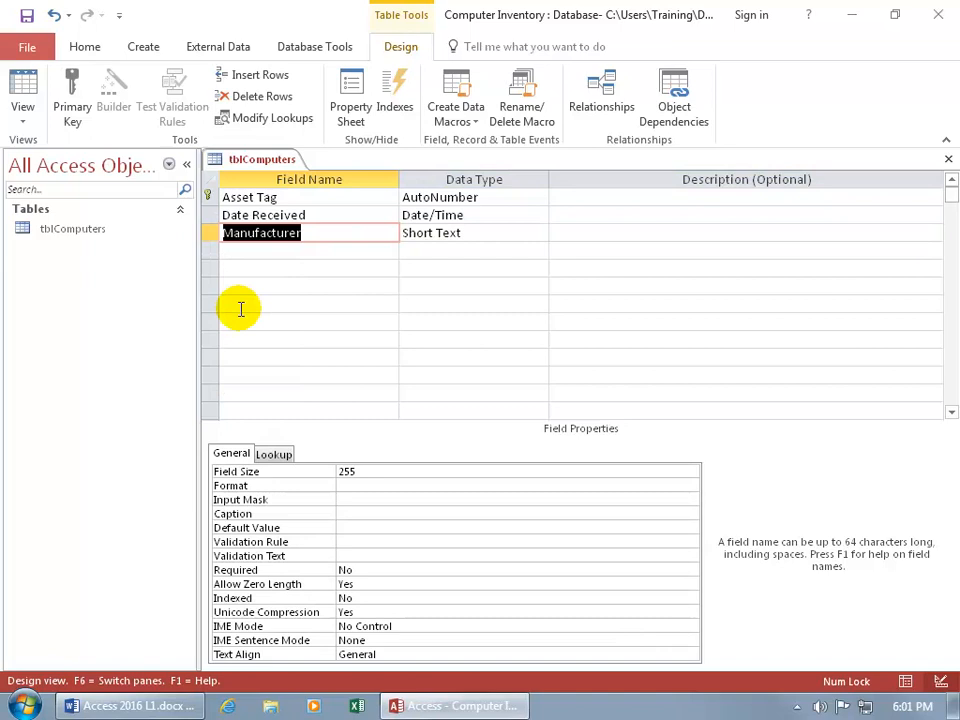
click(210, 238)
drag(210, 238, 208, 224)
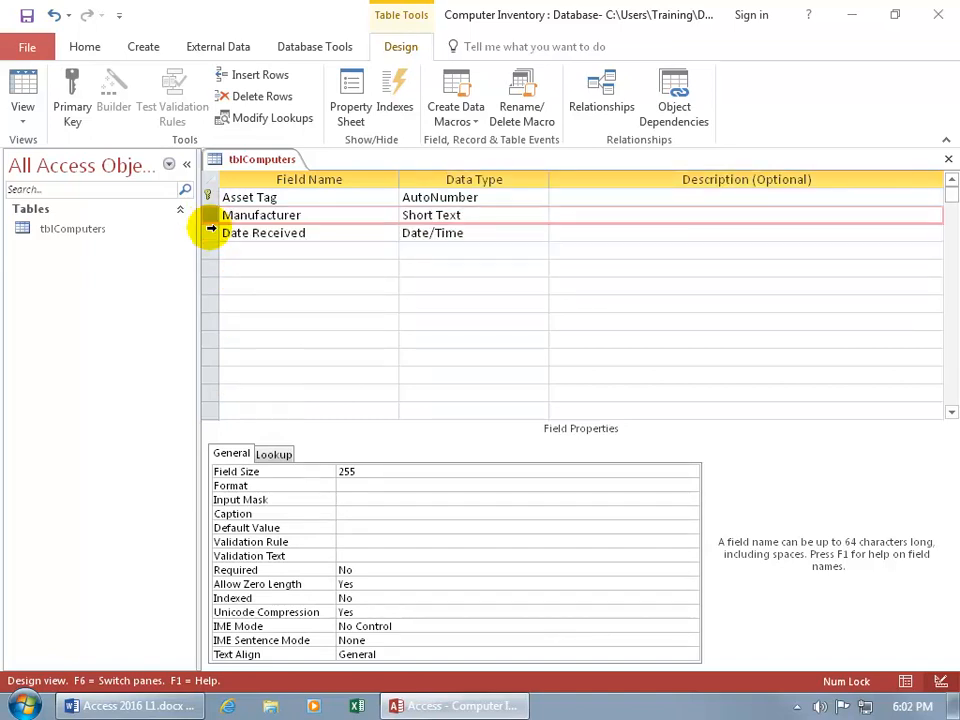
- Add a field named Purchase Price below Date Received with the Currency data type
click(270, 247)
text(Purchase Price)
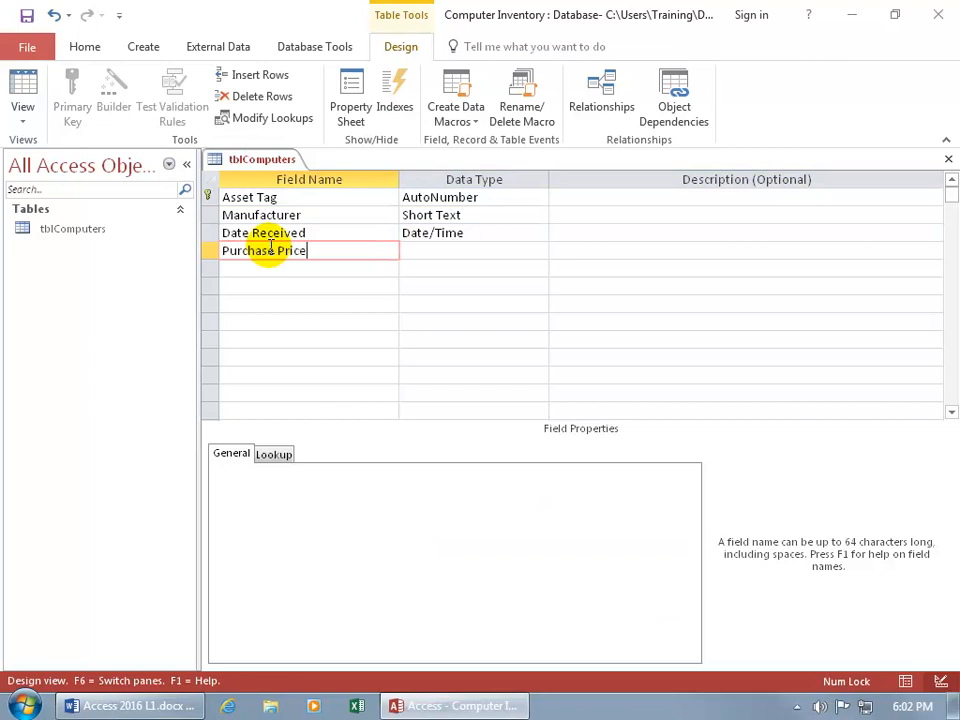
key(Tab)
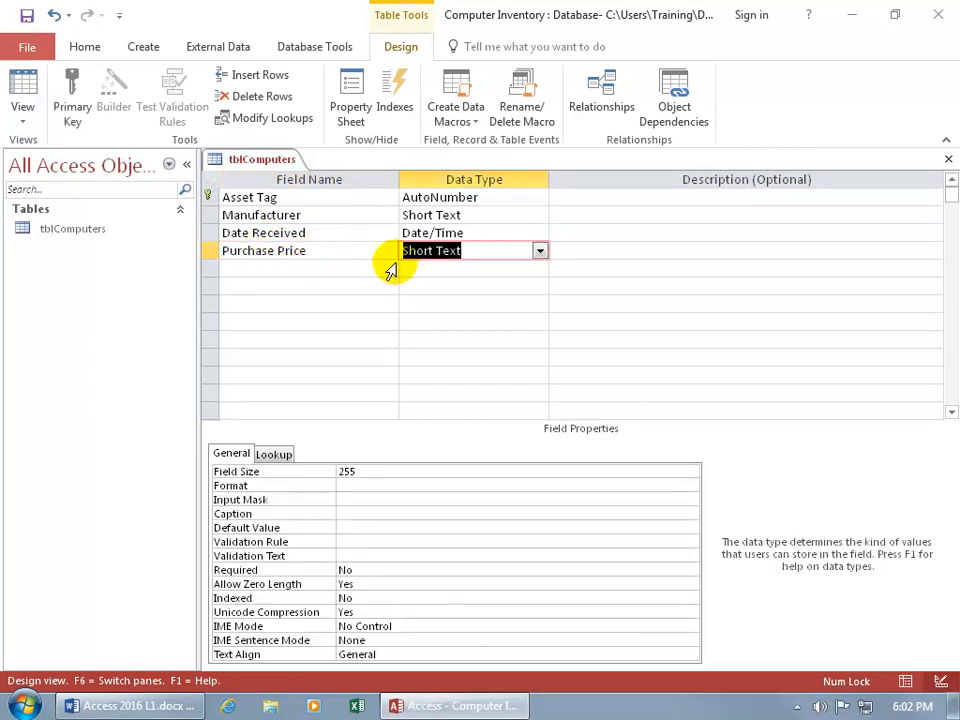
click(540, 251)
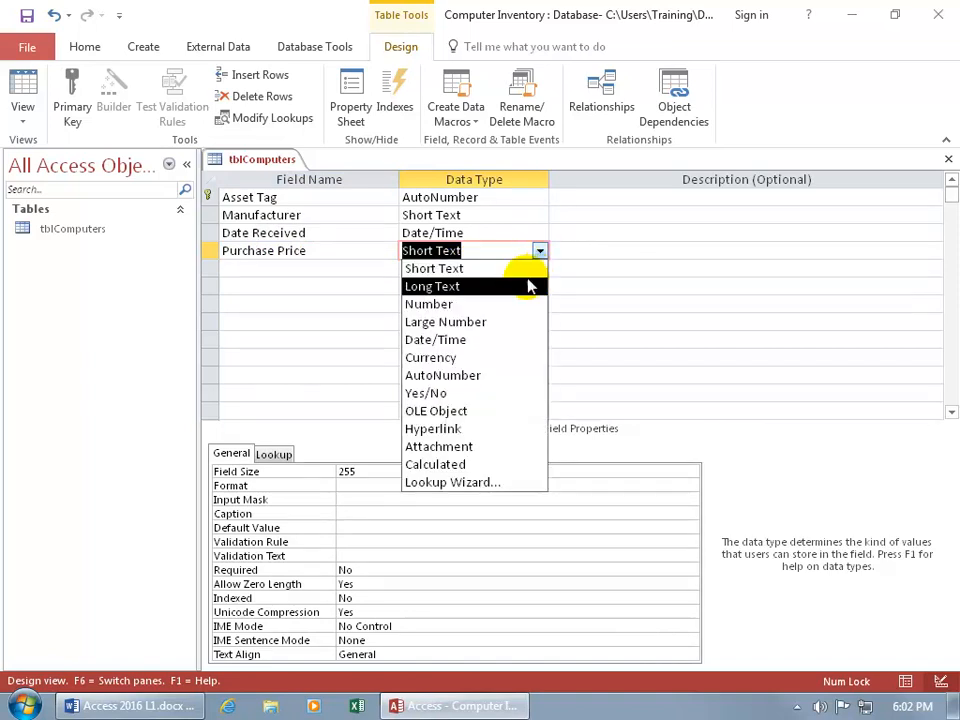
click(498, 360)
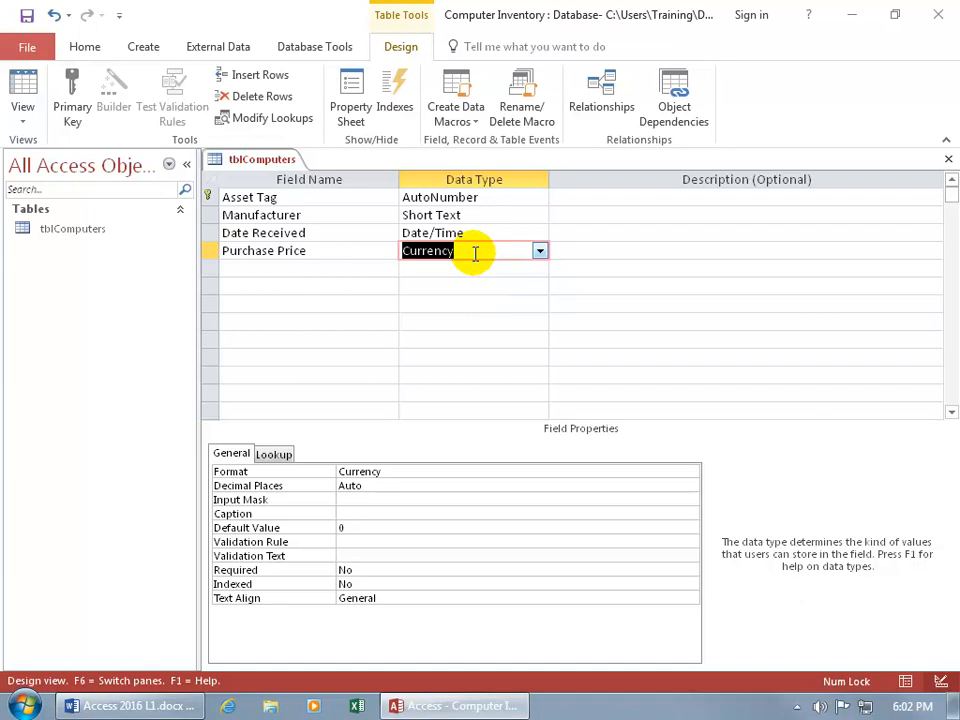
- Set the Purchase Price field's format to Currency with 0 decimal places
key(F6)
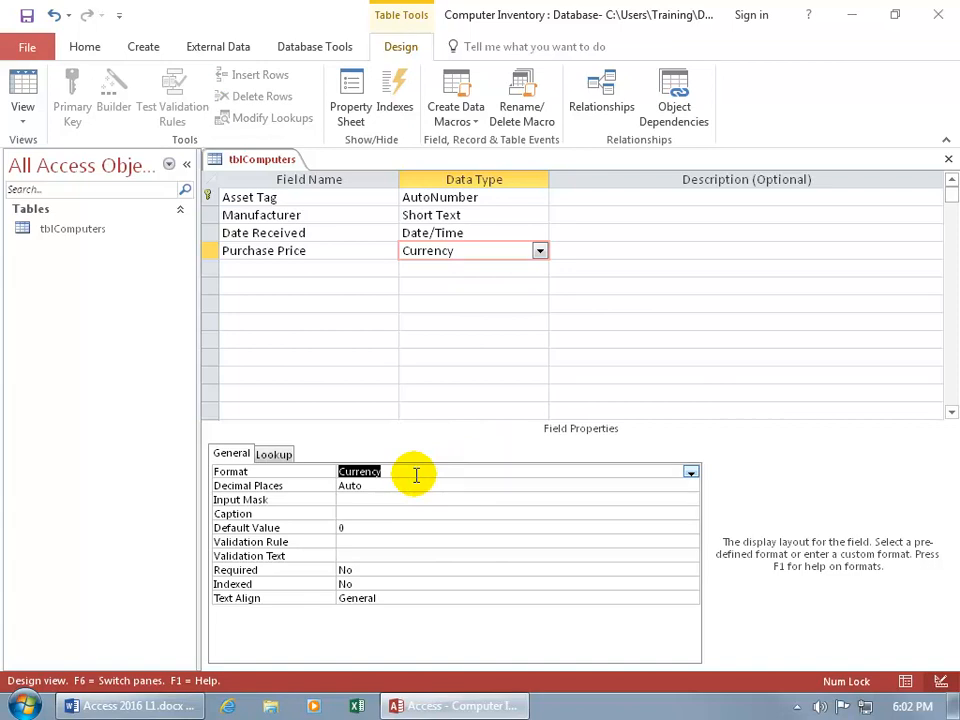
click(690, 472)
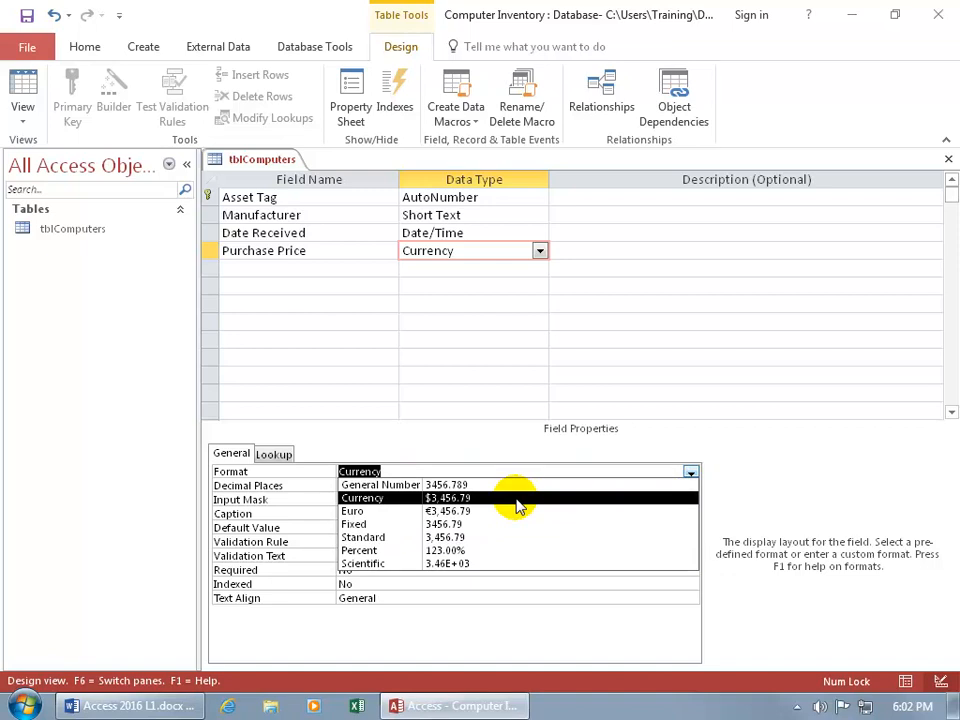
click(477, 497)
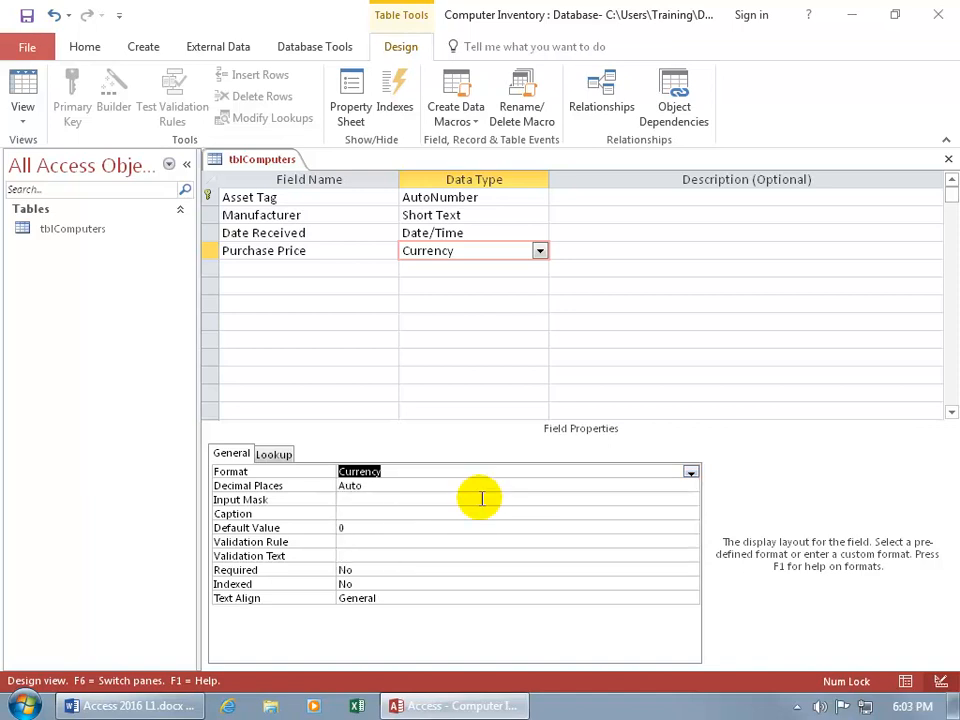
click(481, 486)
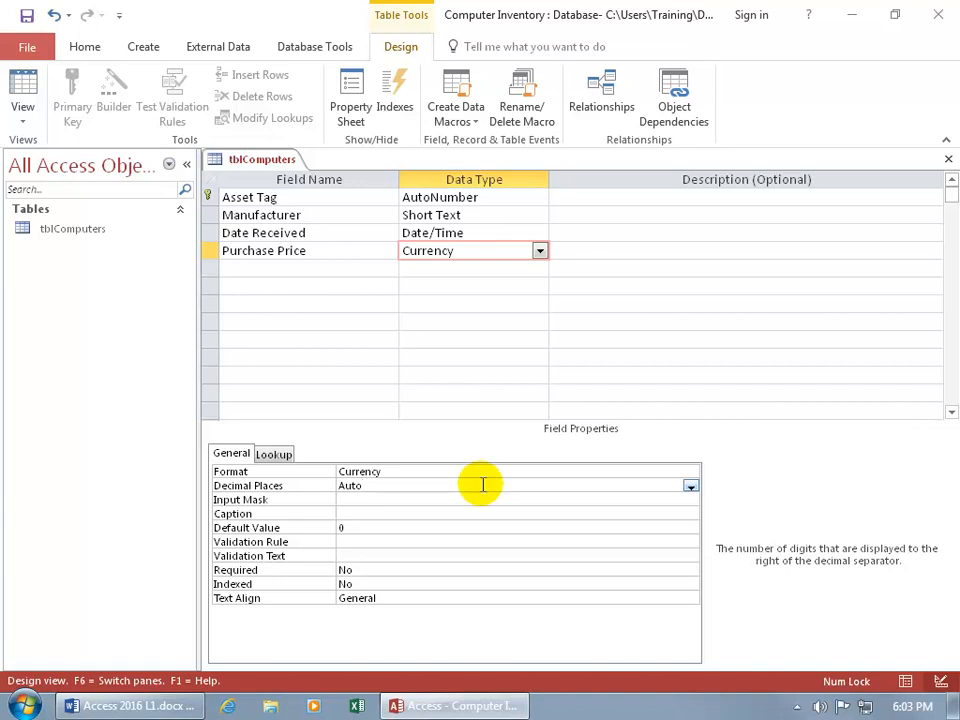
click(690, 486)
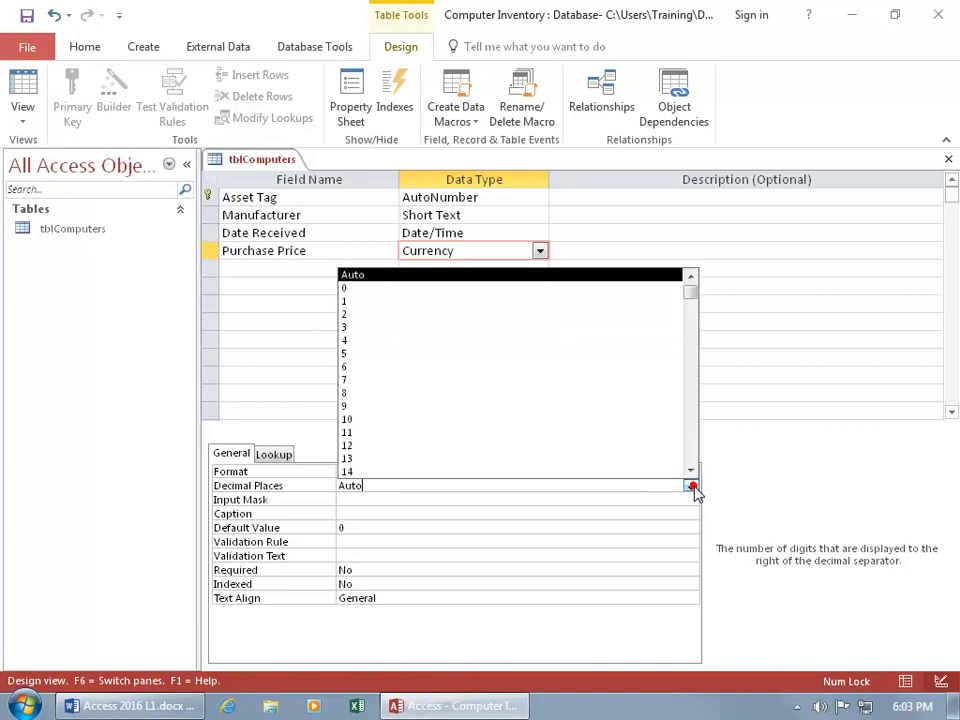
click(502, 289)
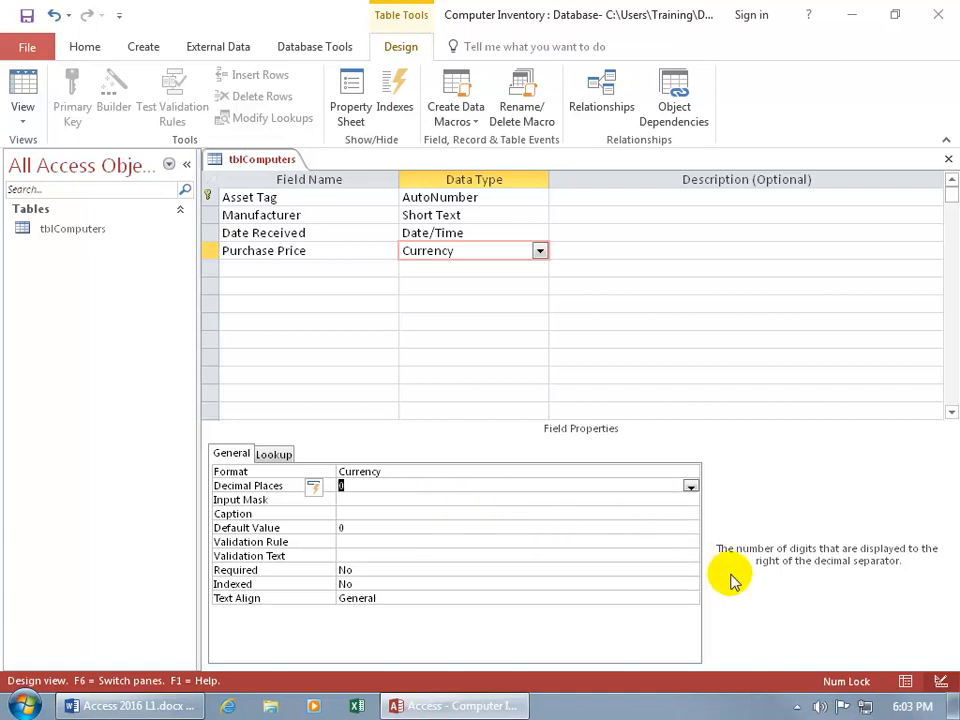
- Open the online help for the Decimal Places property, read the TextBox.DecimalPlaces Property topic's settings and remarks, and close the help page
click(360, 487)
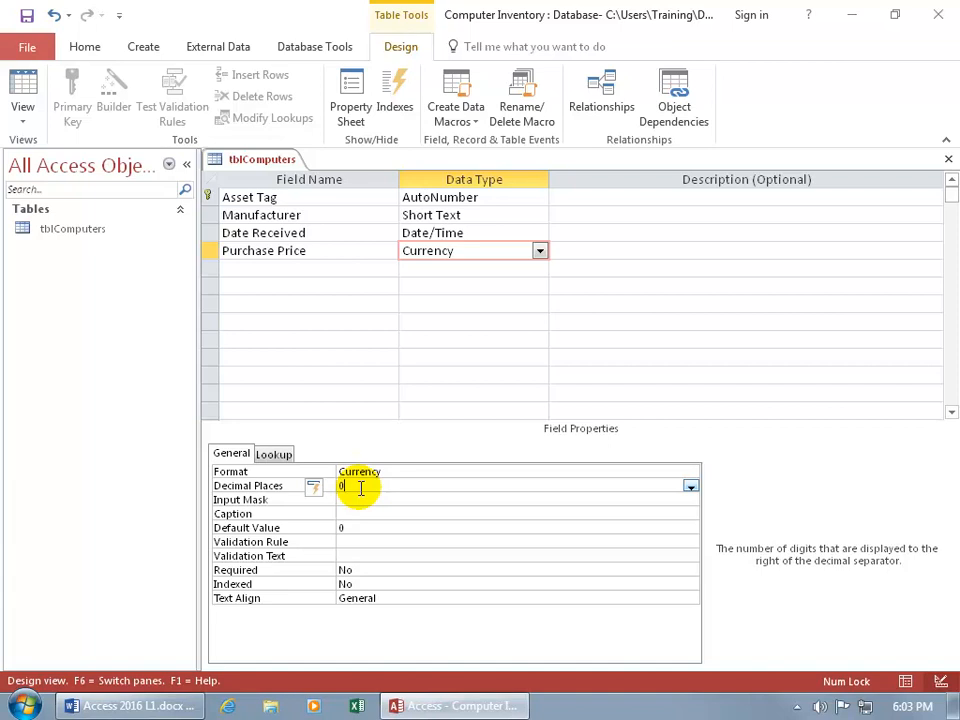
key(F1)
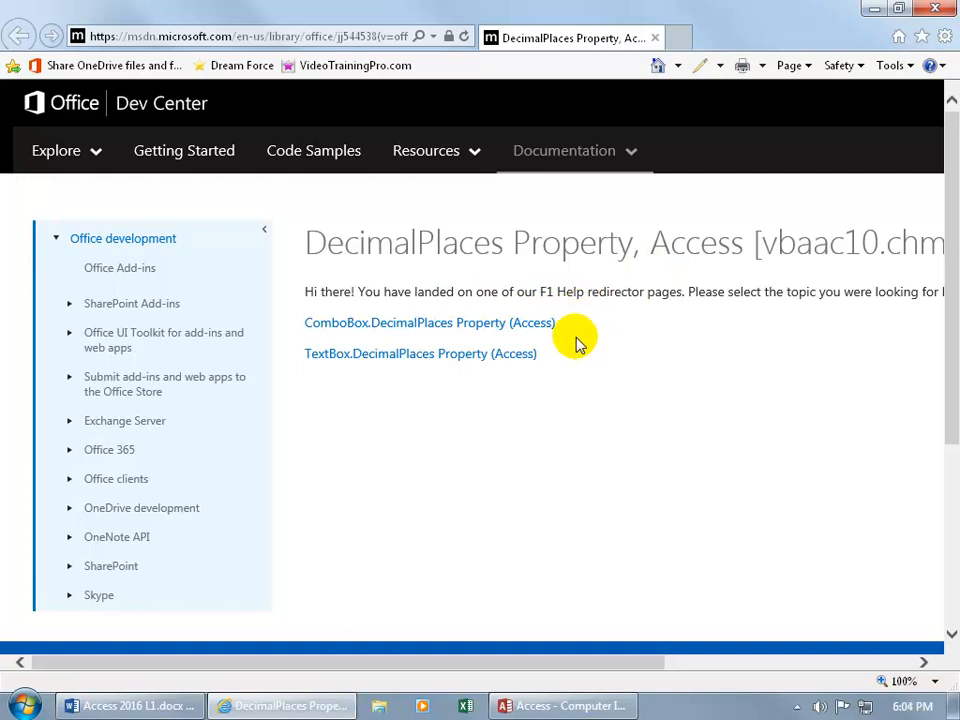
click(430, 358)
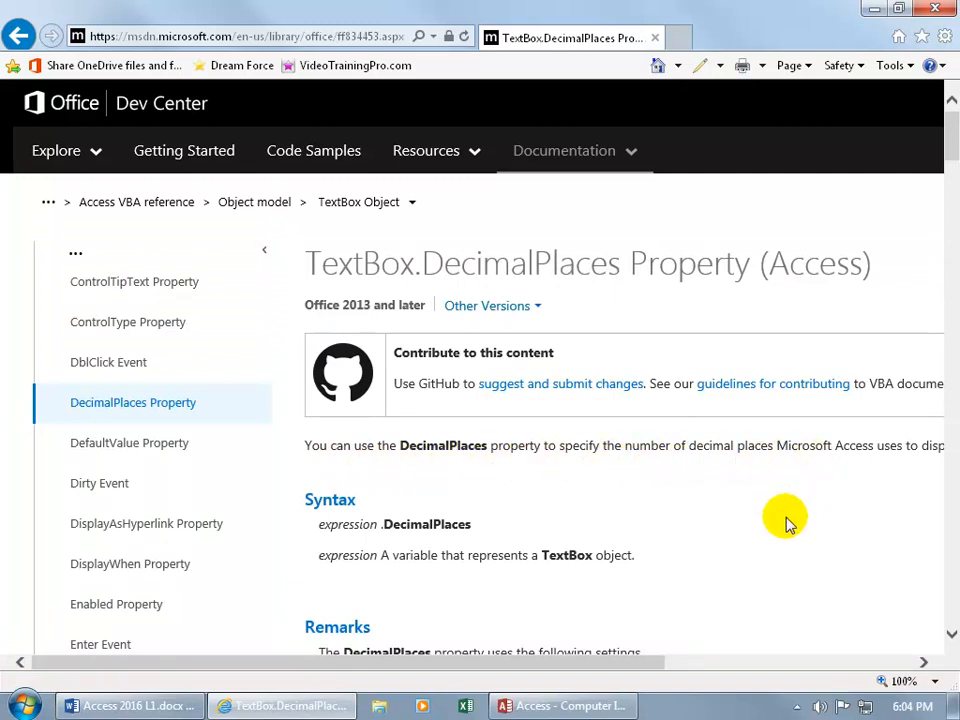
drag(634, 668, 729, 660)
drag(951, 120, 945, 152)
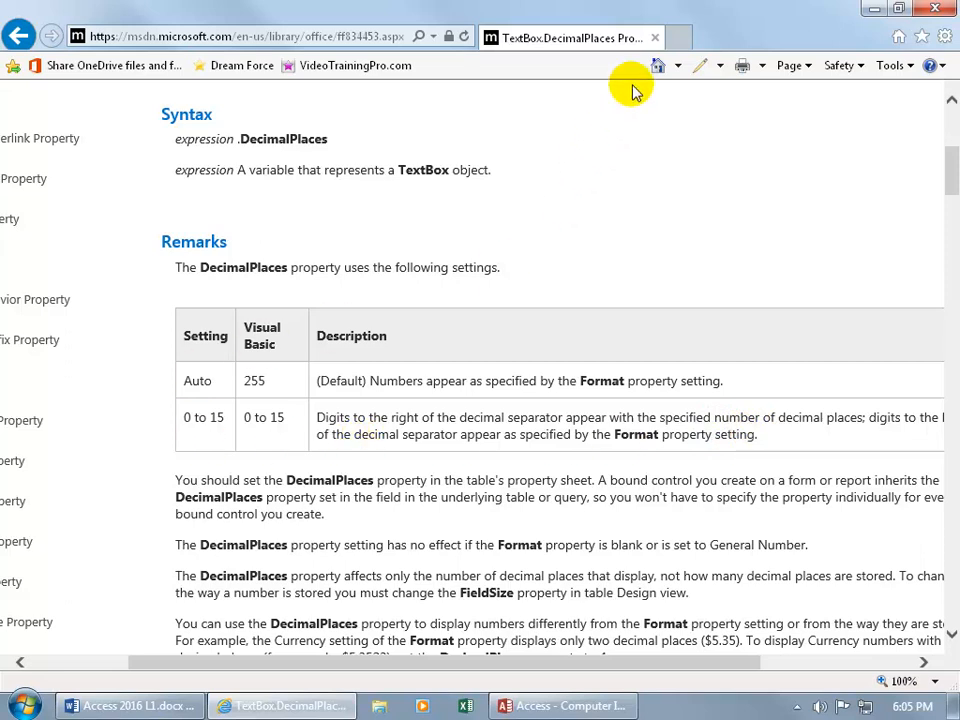
click(655, 37)
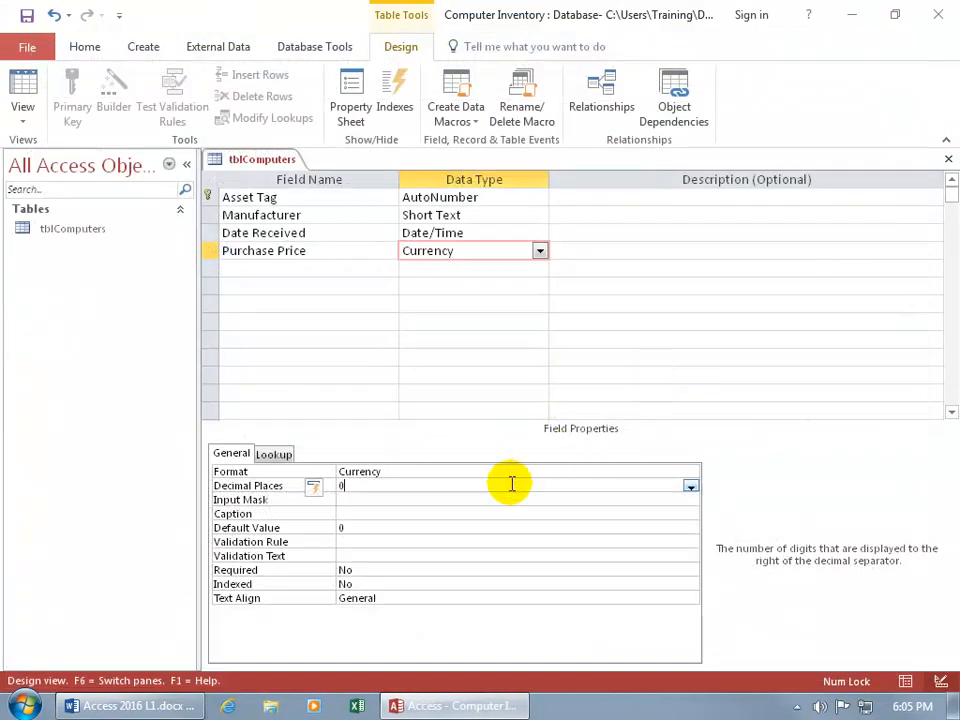
- Add a field named Warranty below Purchase Price with the Yes/No data type
click(470, 514)
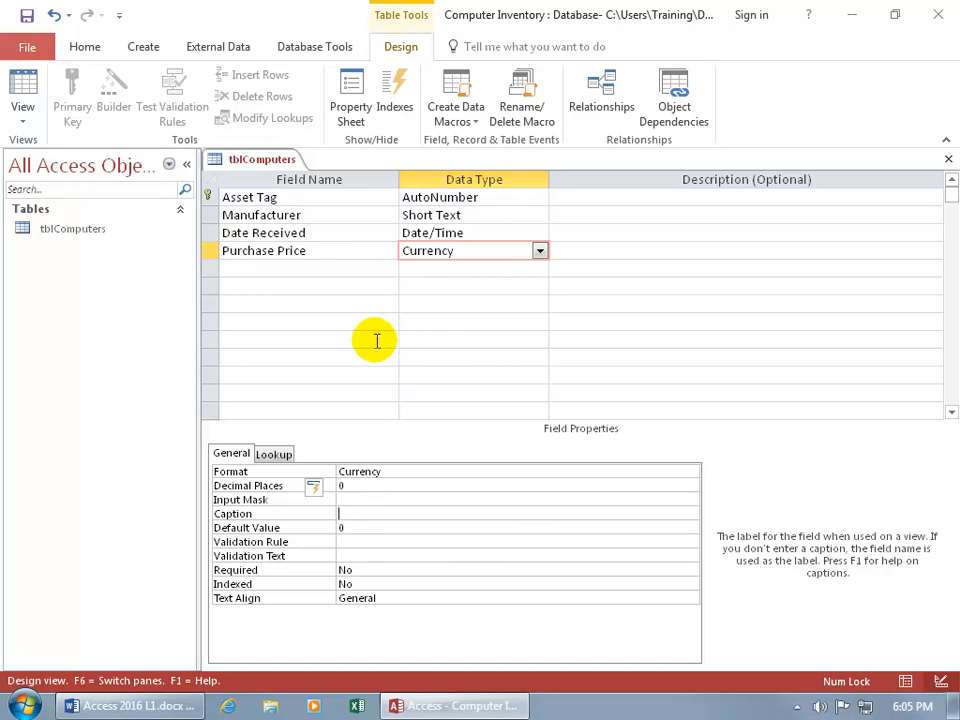
click(295, 268)
text(Warranty)
key(Tab)
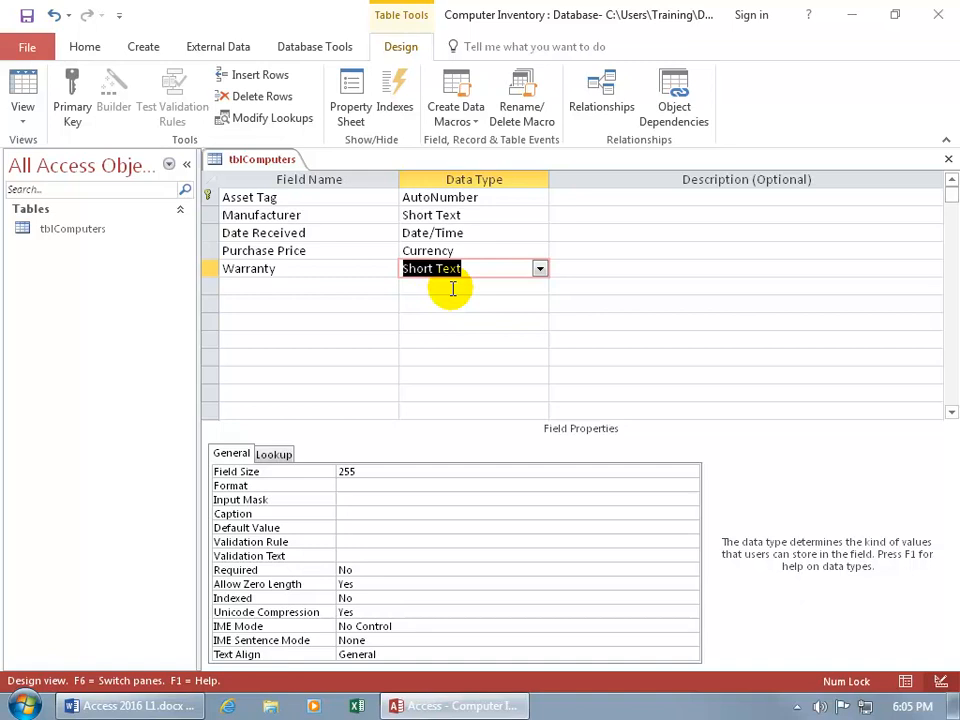
click(540, 270)
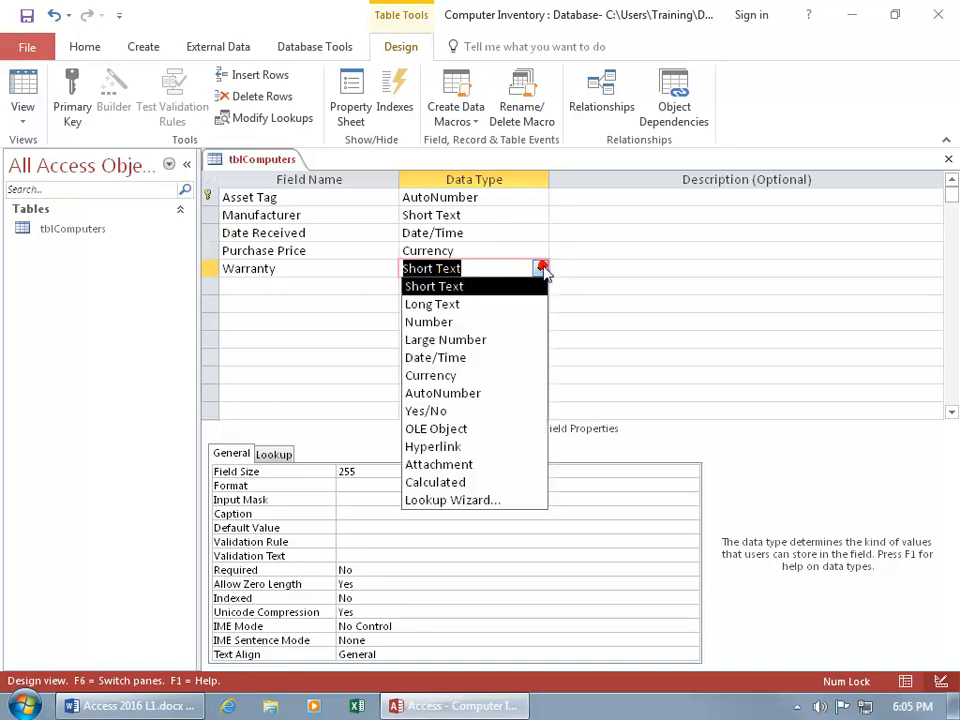
click(470, 411)
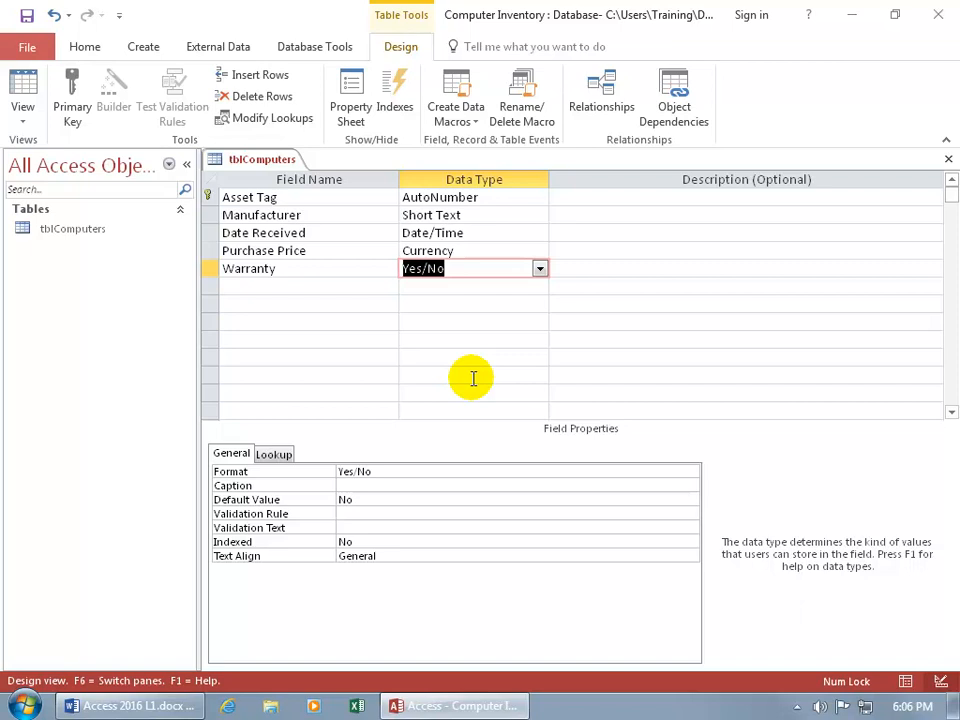
- Choose Yes/No from the predefined formats as the Warranty field's format
click(438, 470)
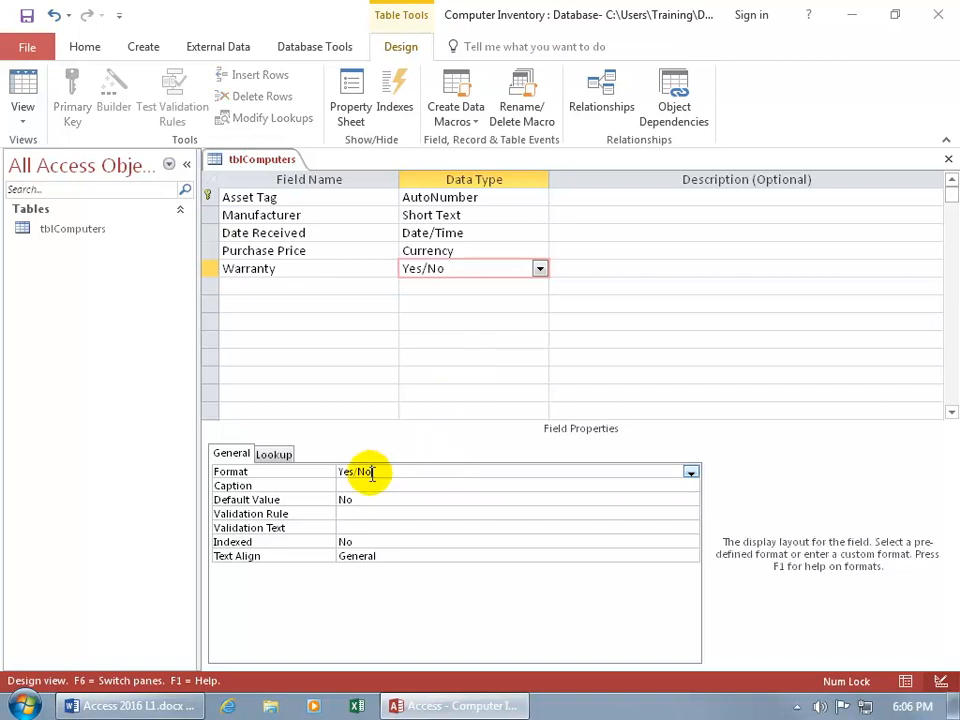
click(690, 472)
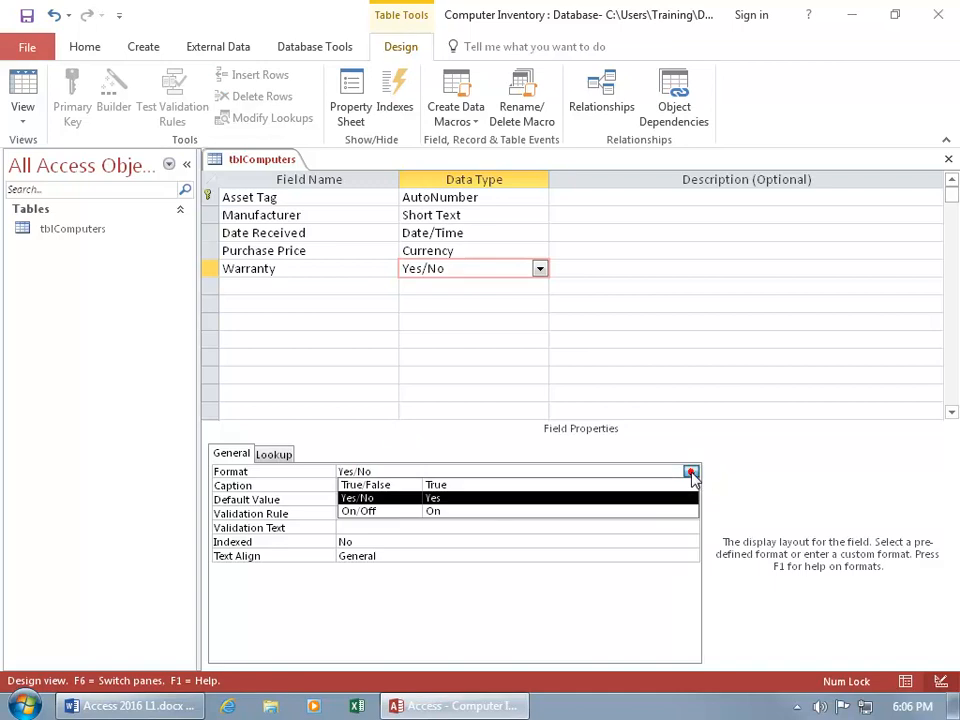
click(553, 508)
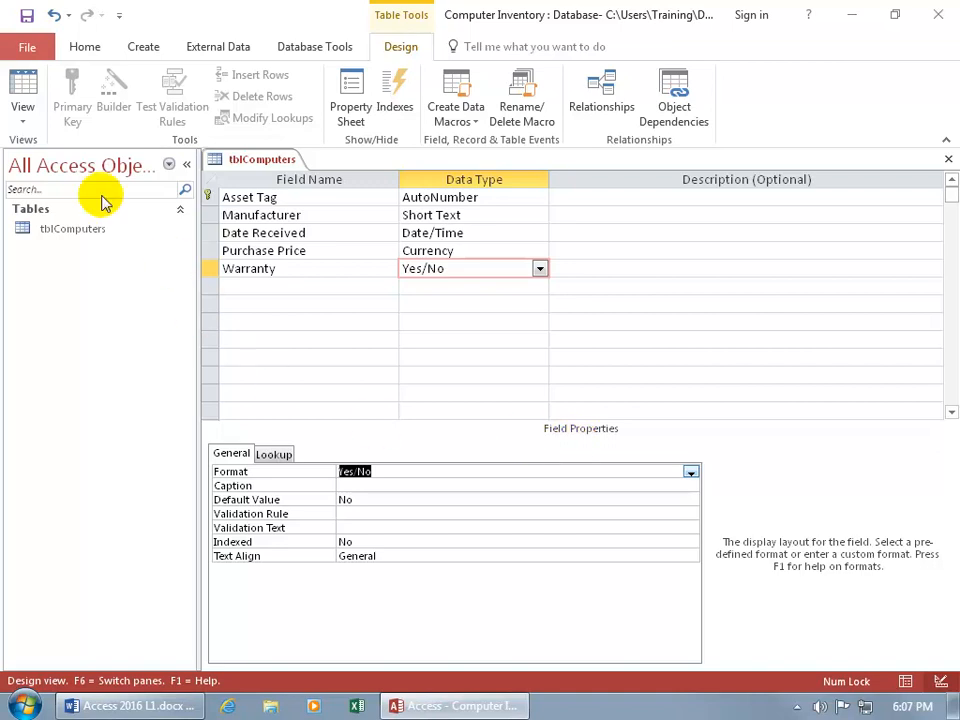
- Save the table while switching to Datasheet view, and fit the Manufacturer, Date Received, Purchase Price and Warranty columns to their headings
click(28, 96)
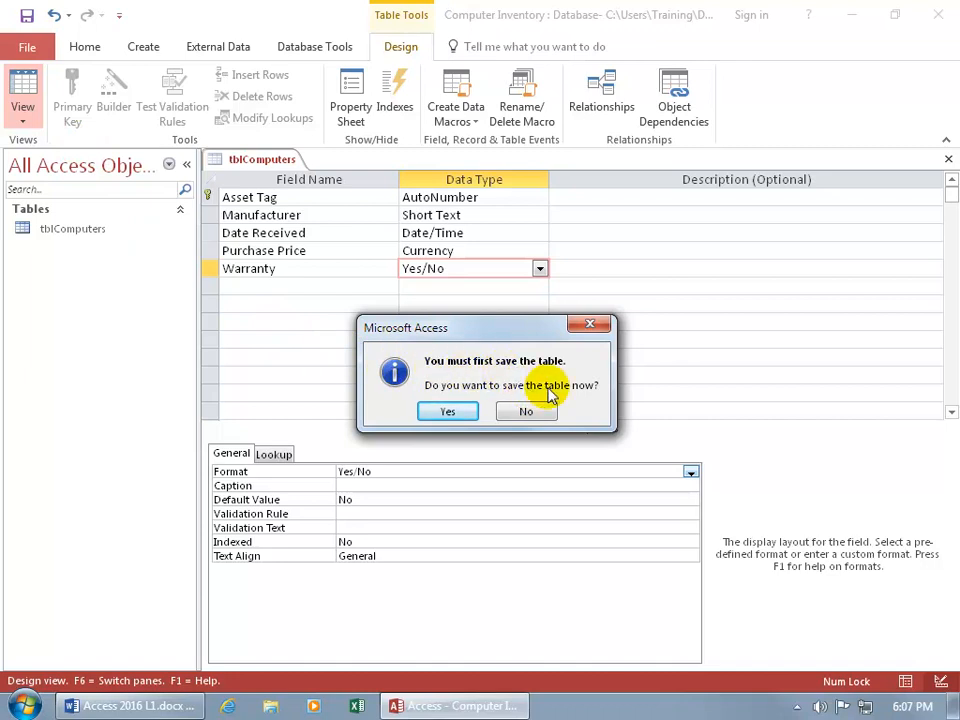
click(449, 412)
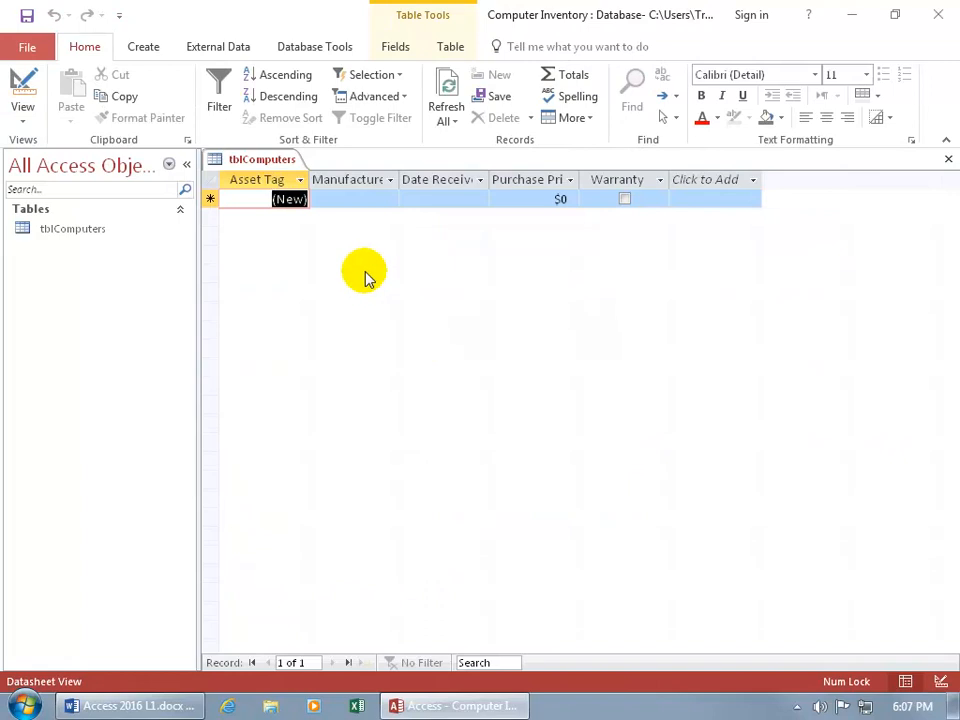
double_click(398, 181)
double_click(506, 186)
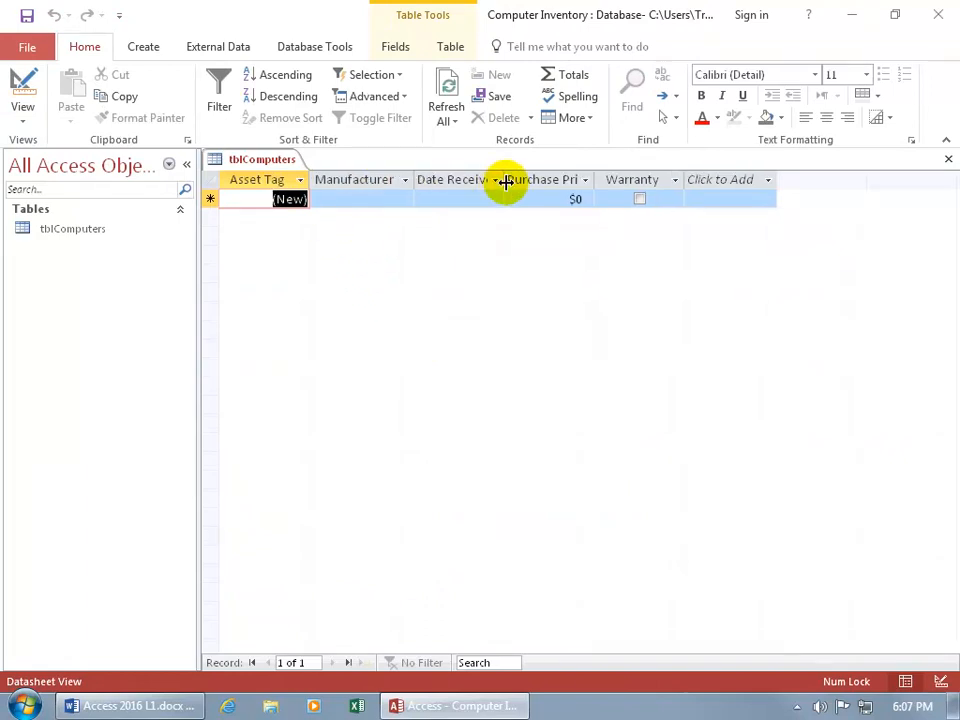
double_click(614, 181)
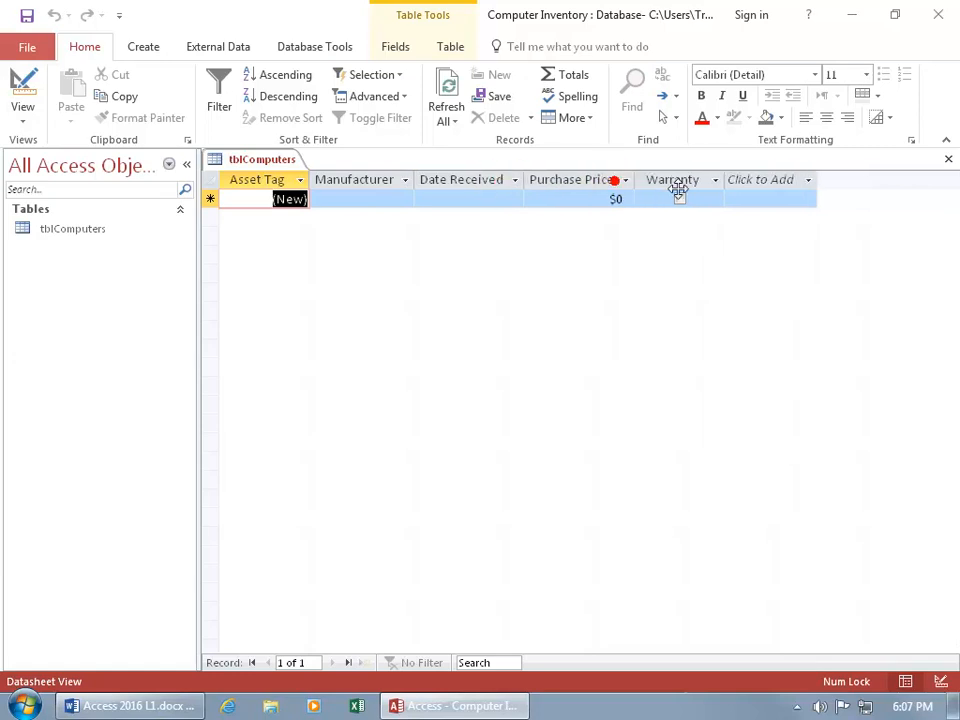
double_click(724, 182)
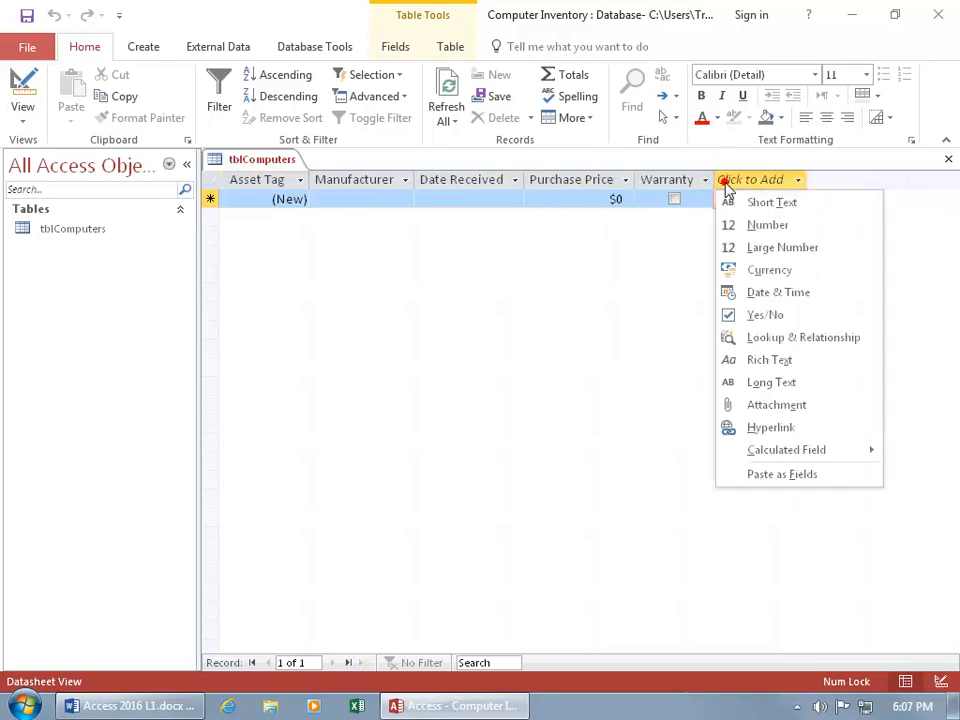
click(647, 244)
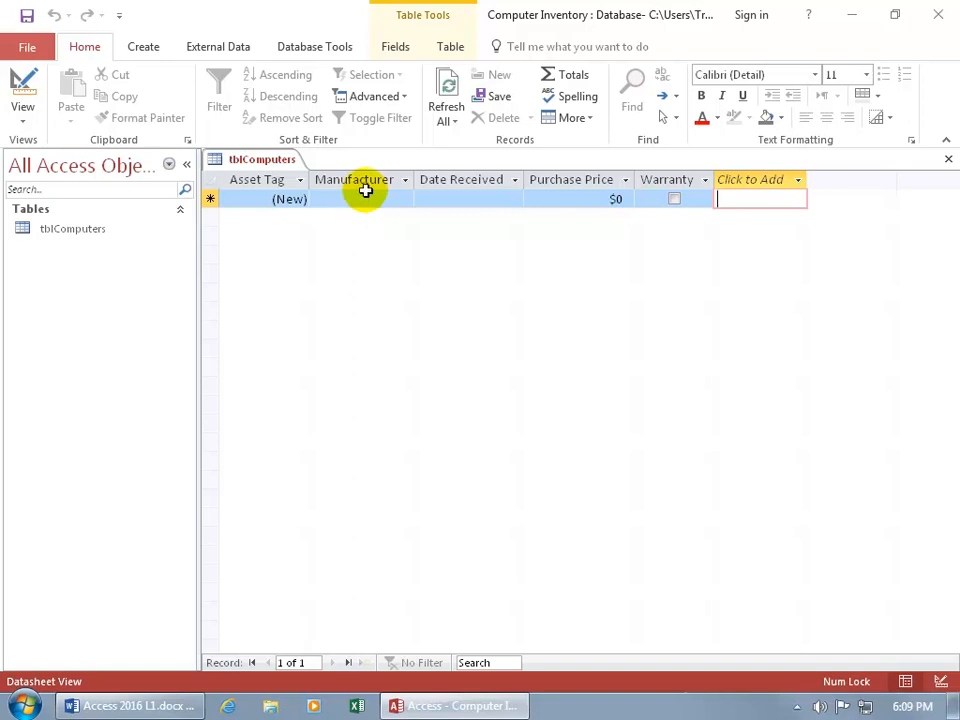
- Return to Design view and start the Lookup Wizard for the Manufacturer field with the option to type in the values
right_click(265, 162)
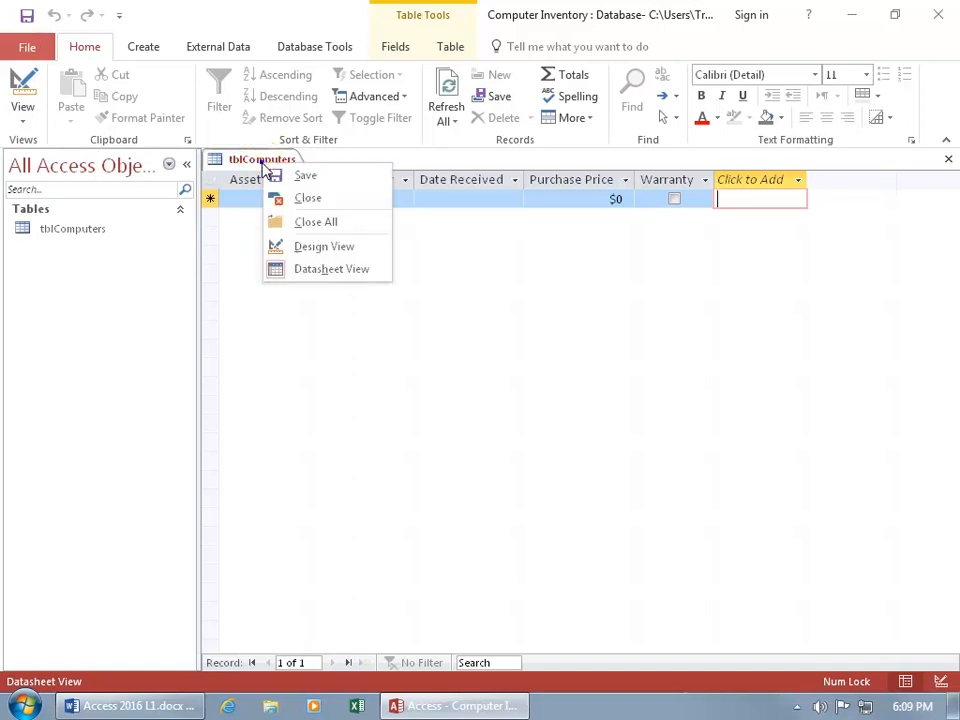
click(321, 250)
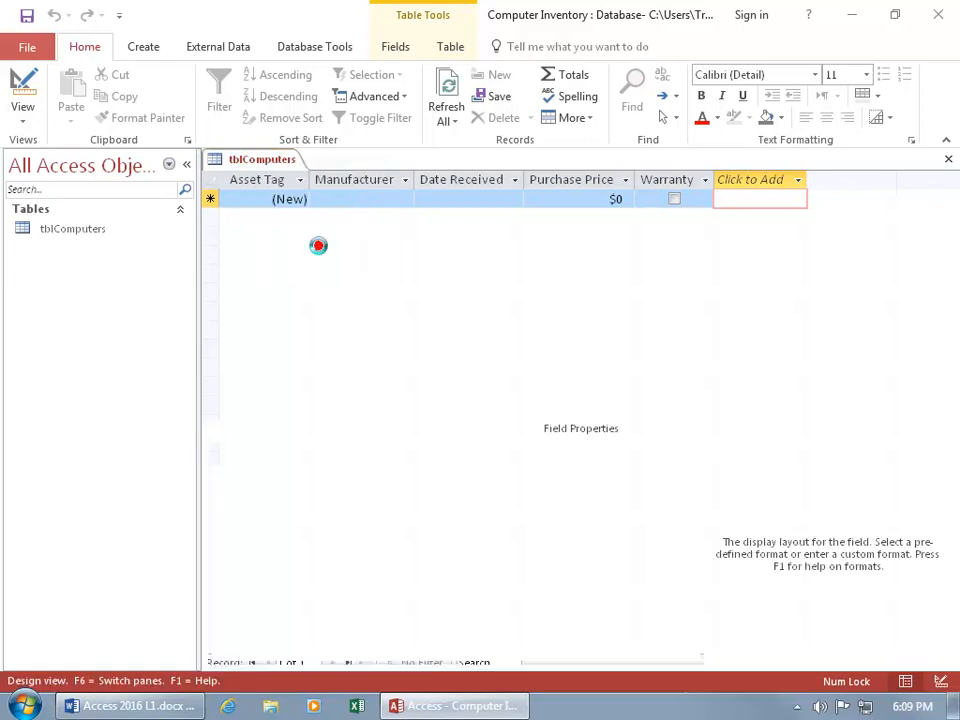
click(411, 215)
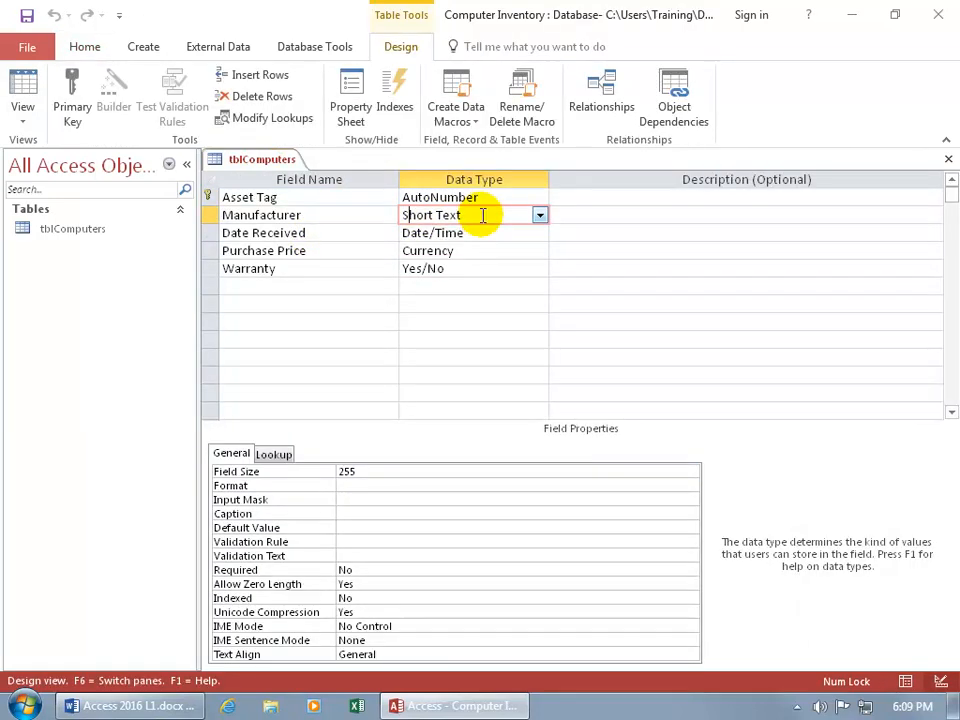
click(539, 215)
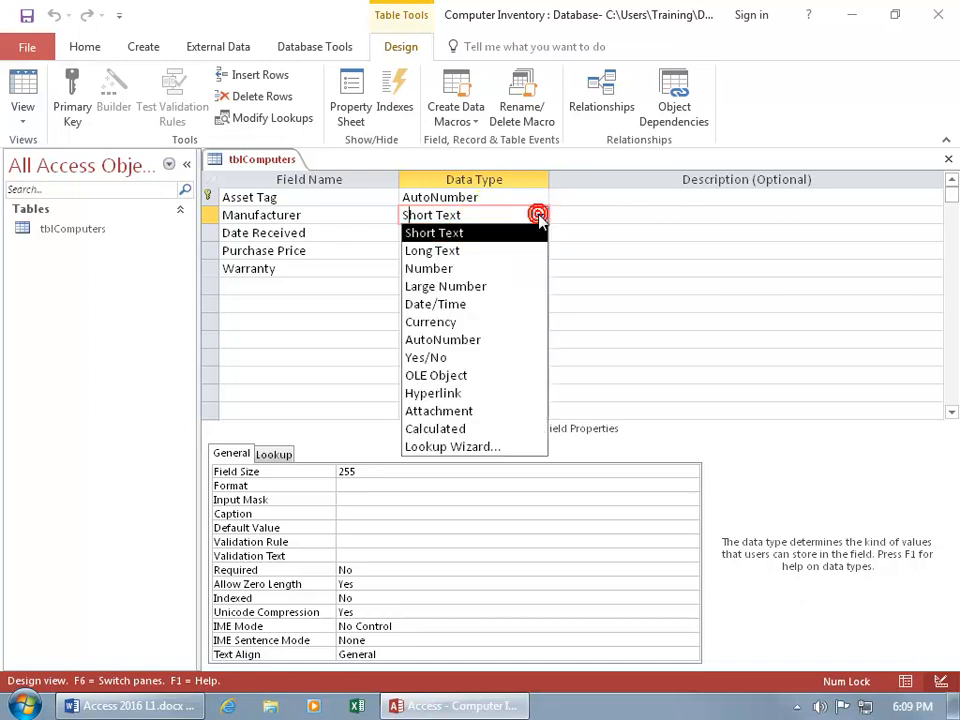
click(499, 449)
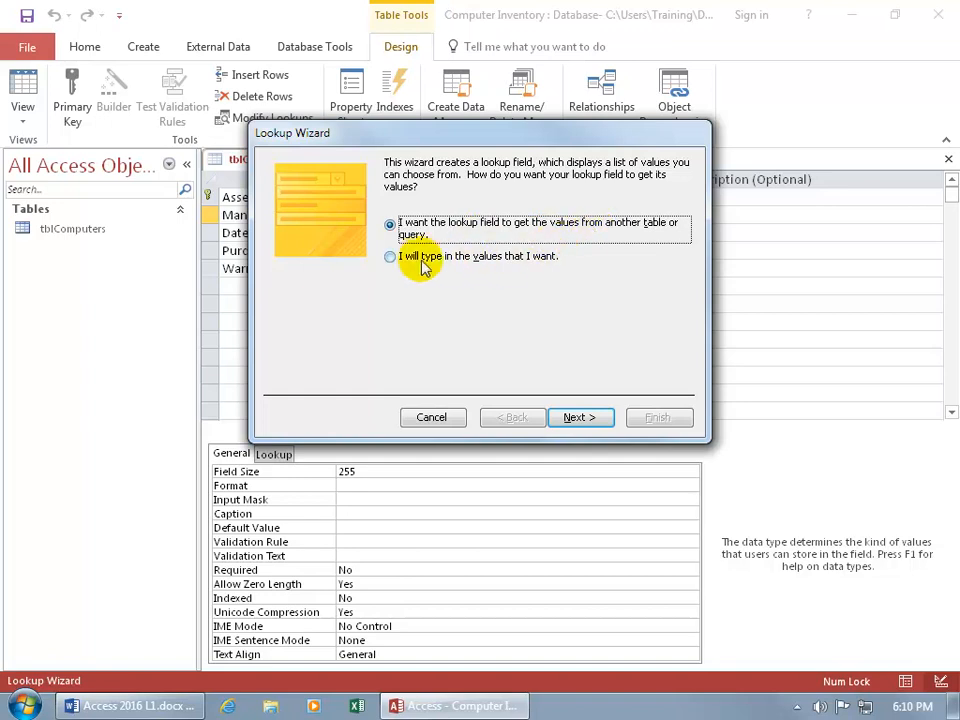
click(390, 257)
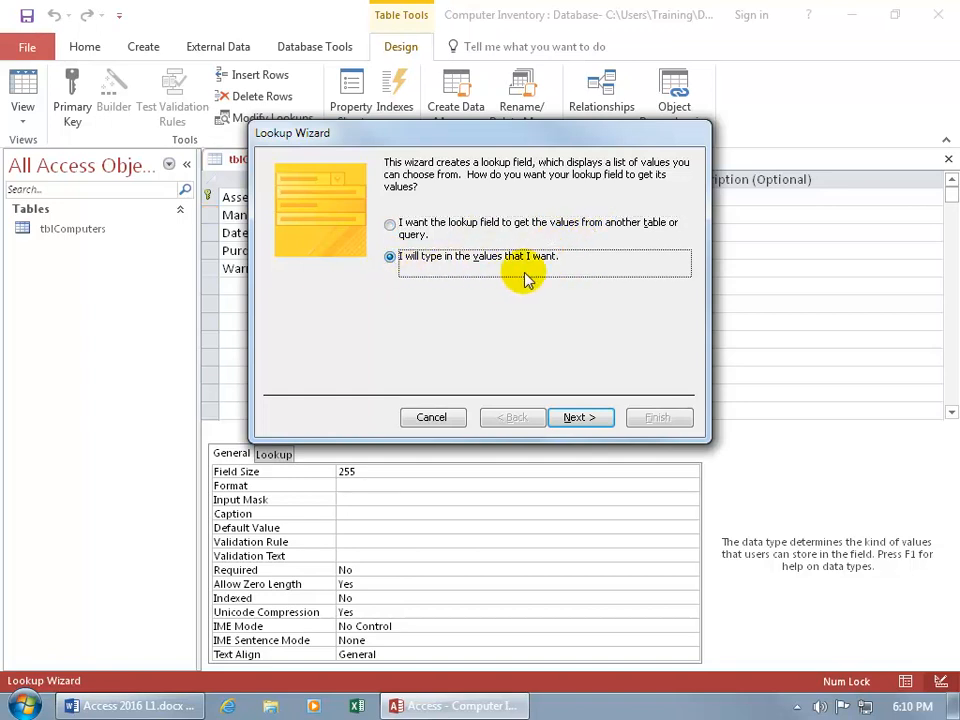
click(578, 417)
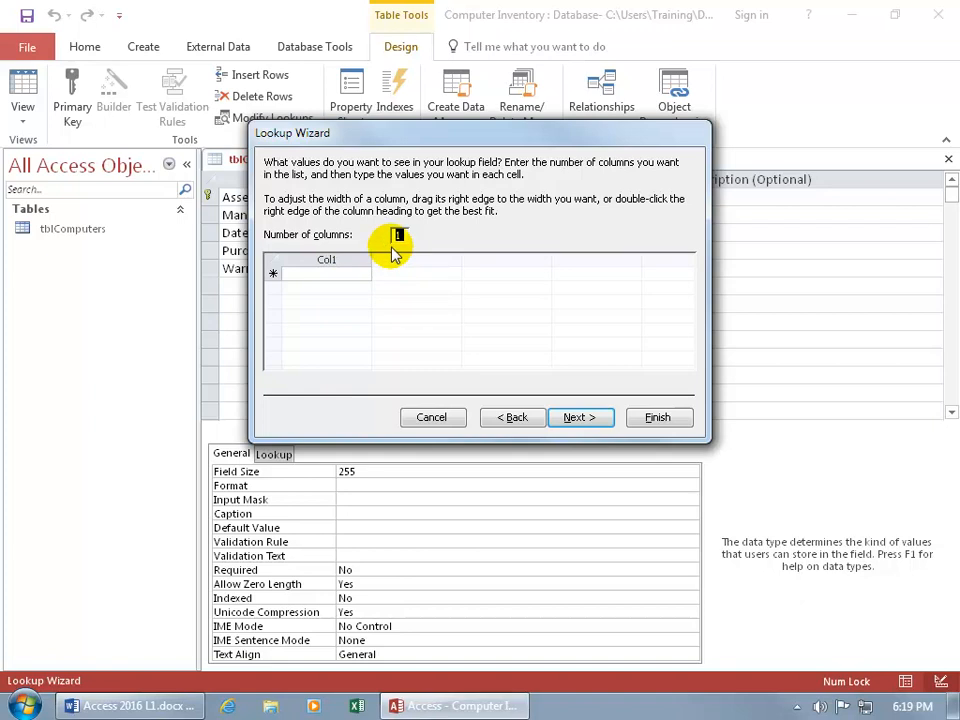
- Set the lookup list's number of columns to 2 and return it to 1
text(2)
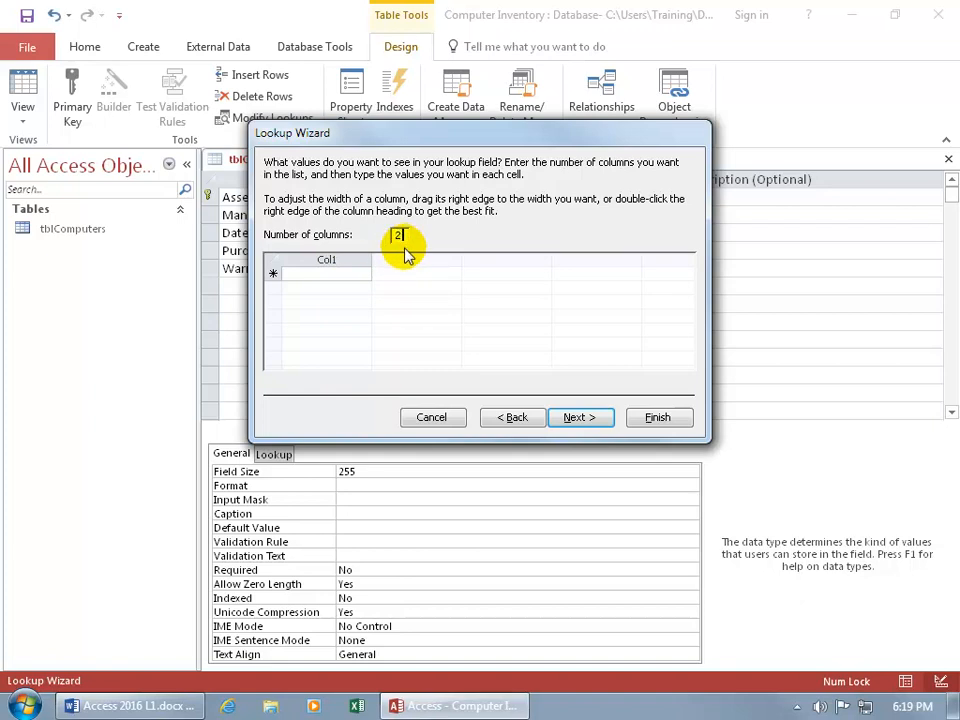
key(Tab)
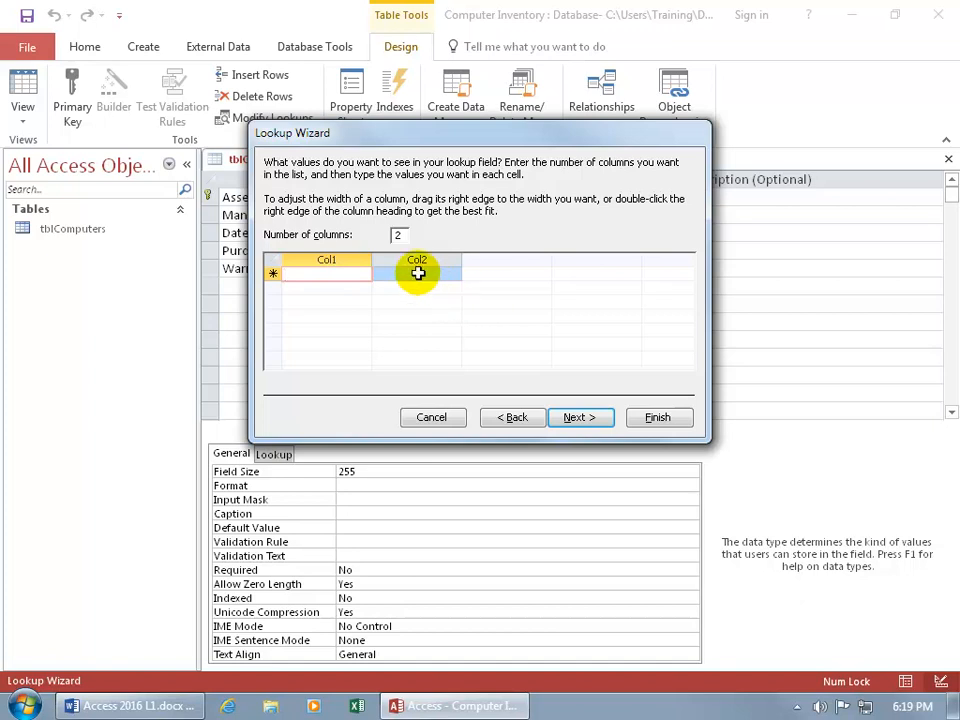
double_click(395, 235)
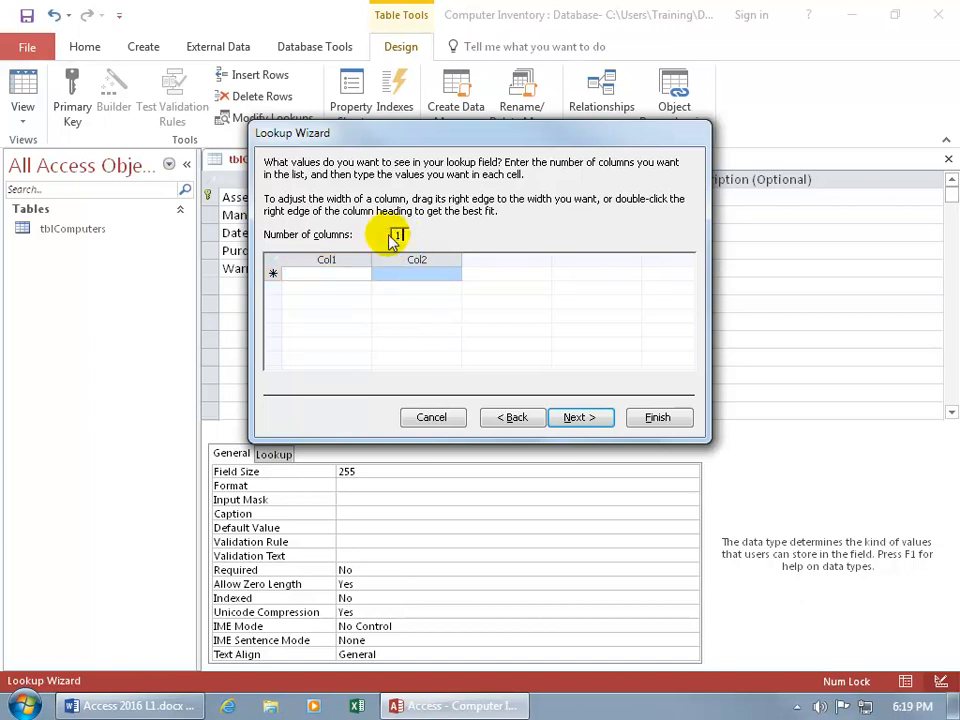
text(1)
click(391, 262)
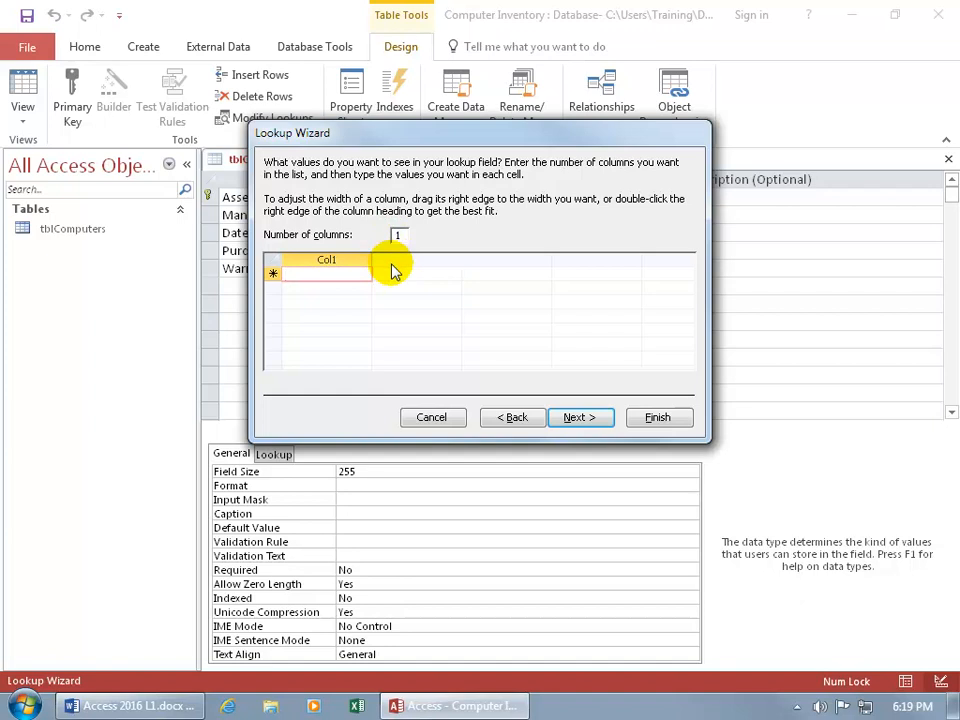
- Enter Atlas, HiTech and Micron as the lookup values in Col1 and fit the column's width to its contents
text(Atlas)
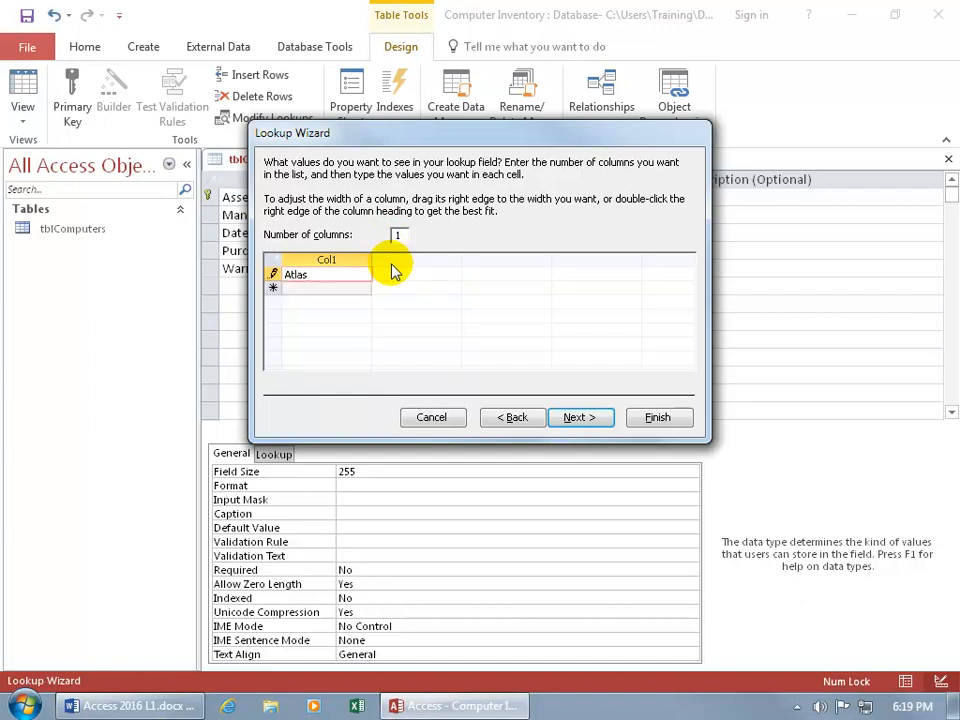
click(322, 296)
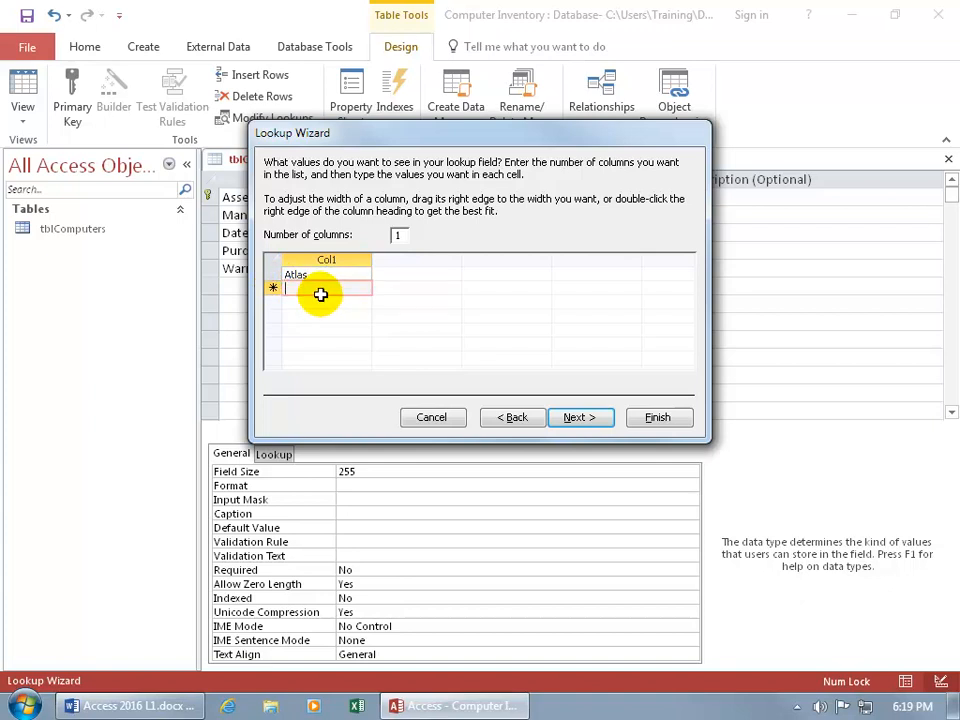
text(HiTech)
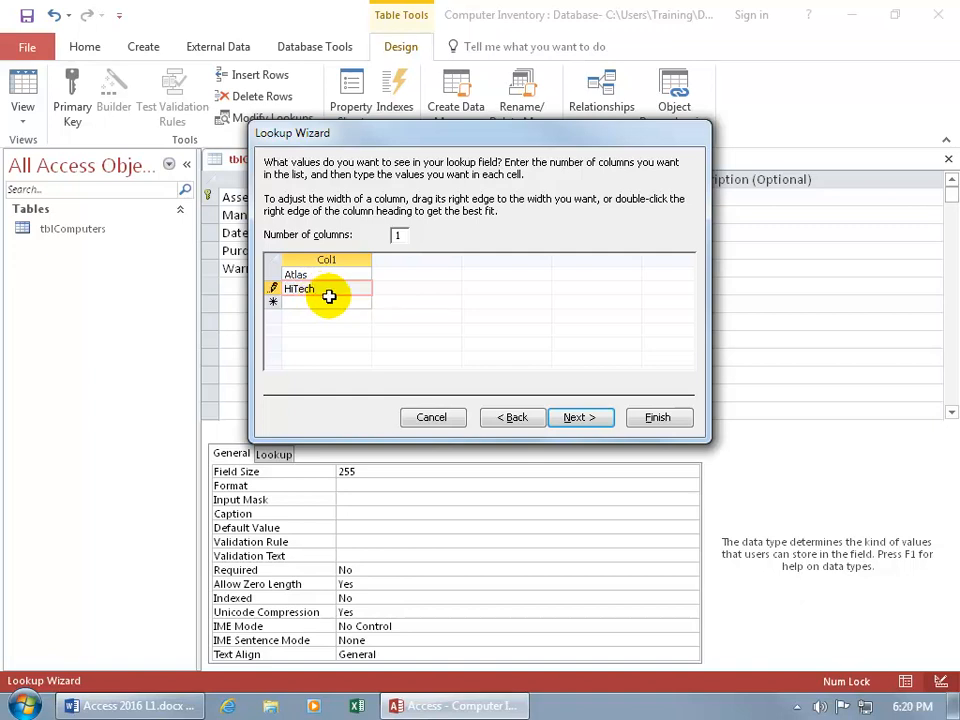
click(329, 296)
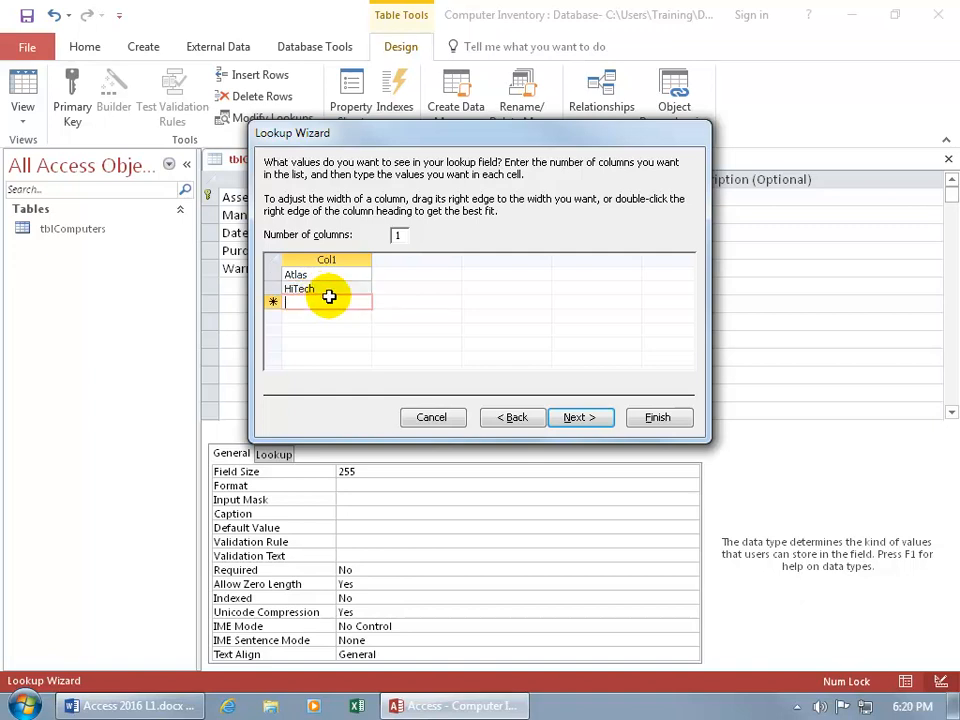
text(Micron)
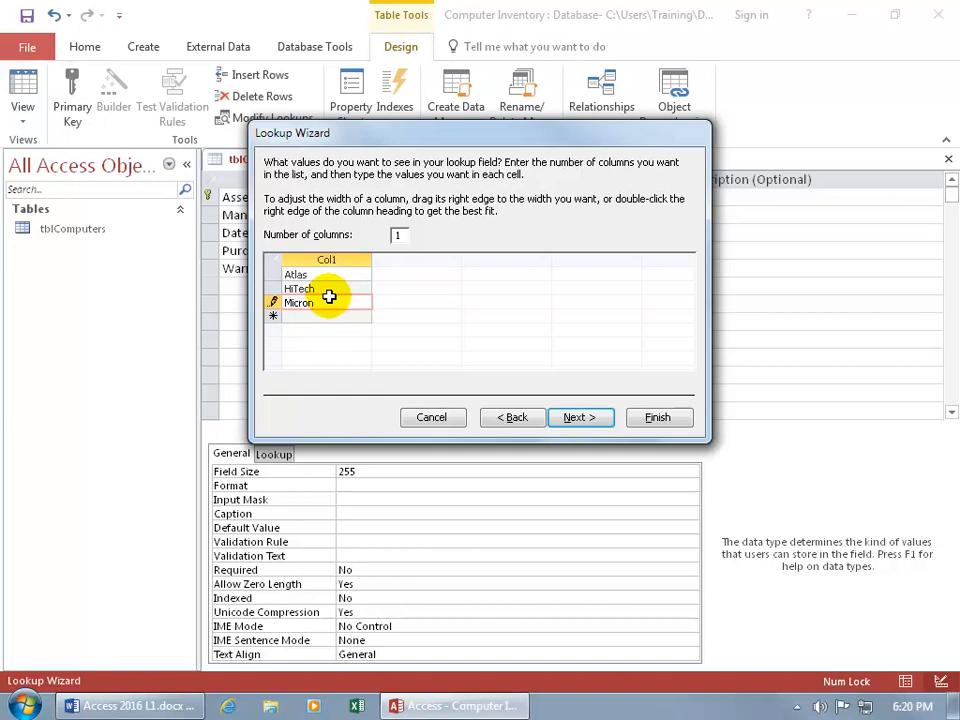
key(Return)
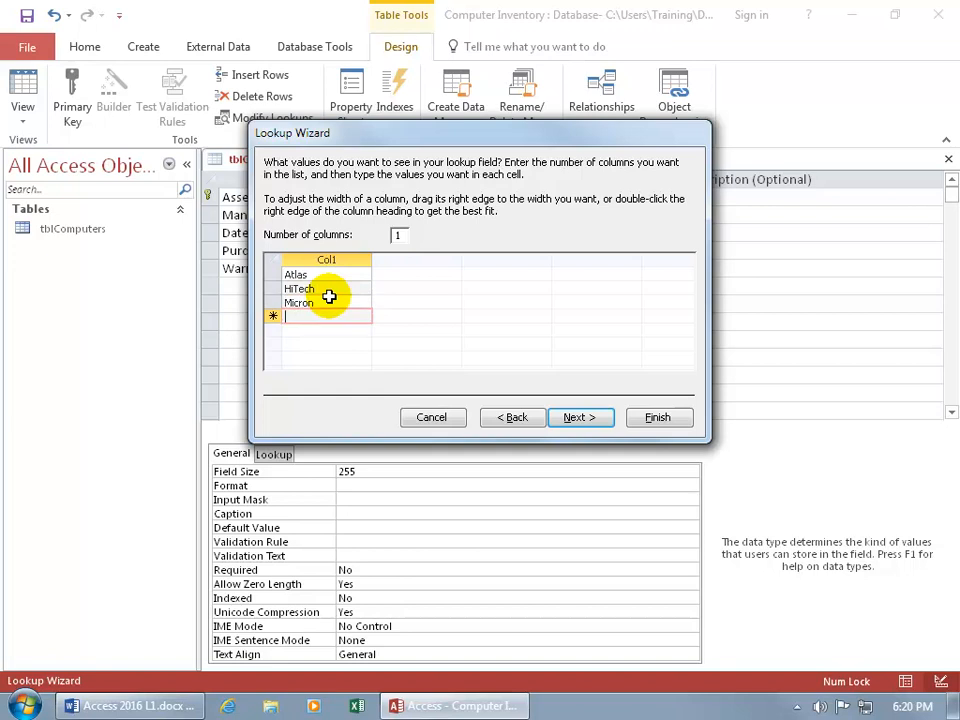
drag(371, 259, 400, 259)
double_click(398, 259)
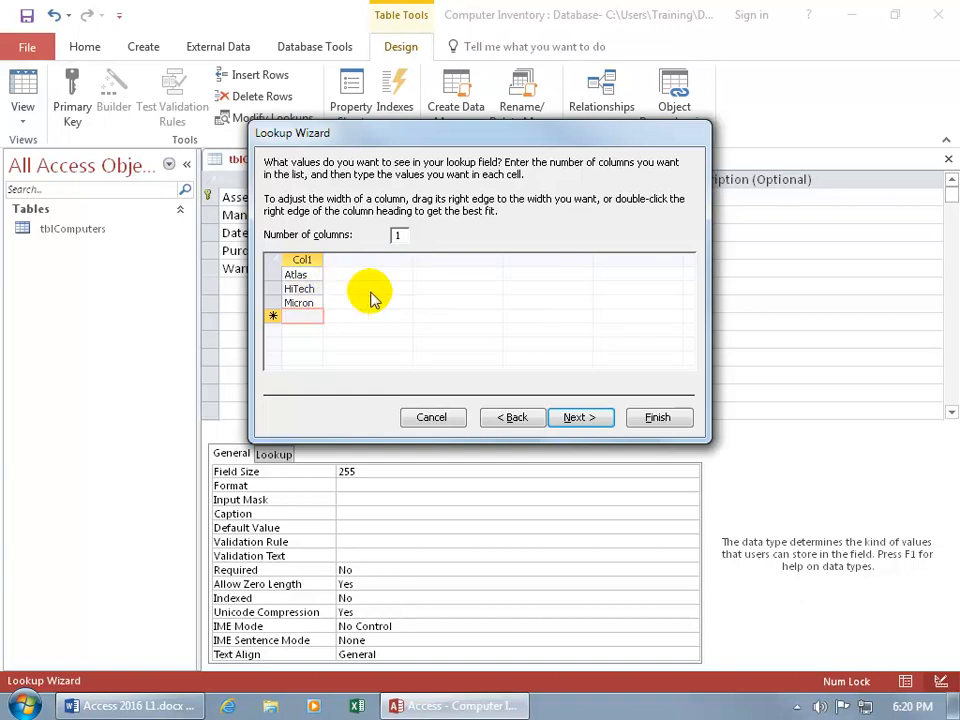
- Finish the lookup field with the label Manufacturer and save the table, returning it to Datasheet view
click(575, 420)
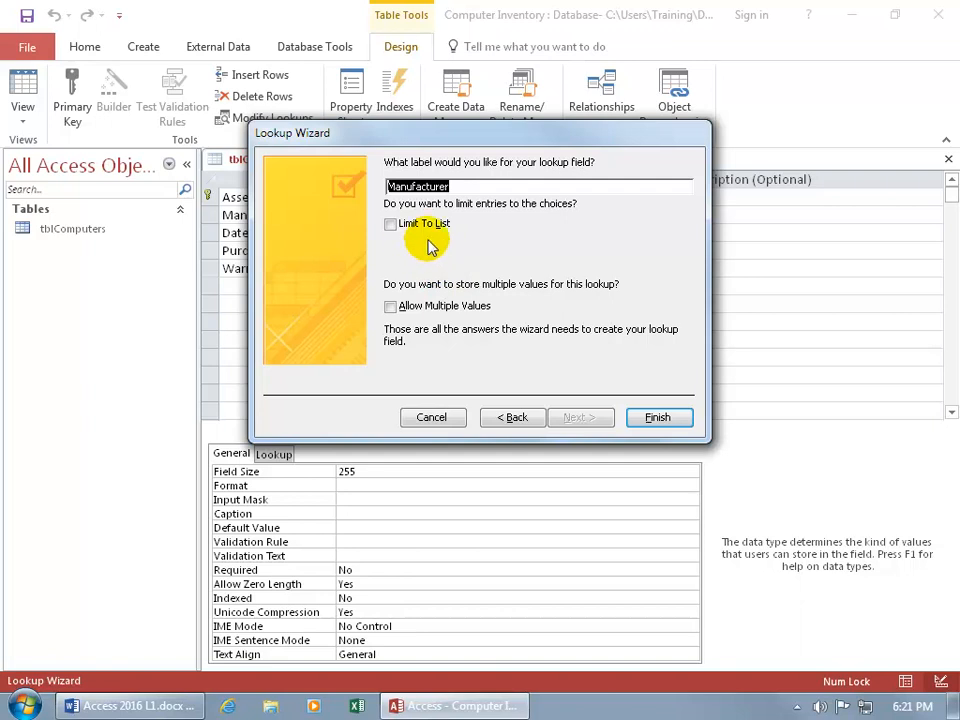
click(668, 417)
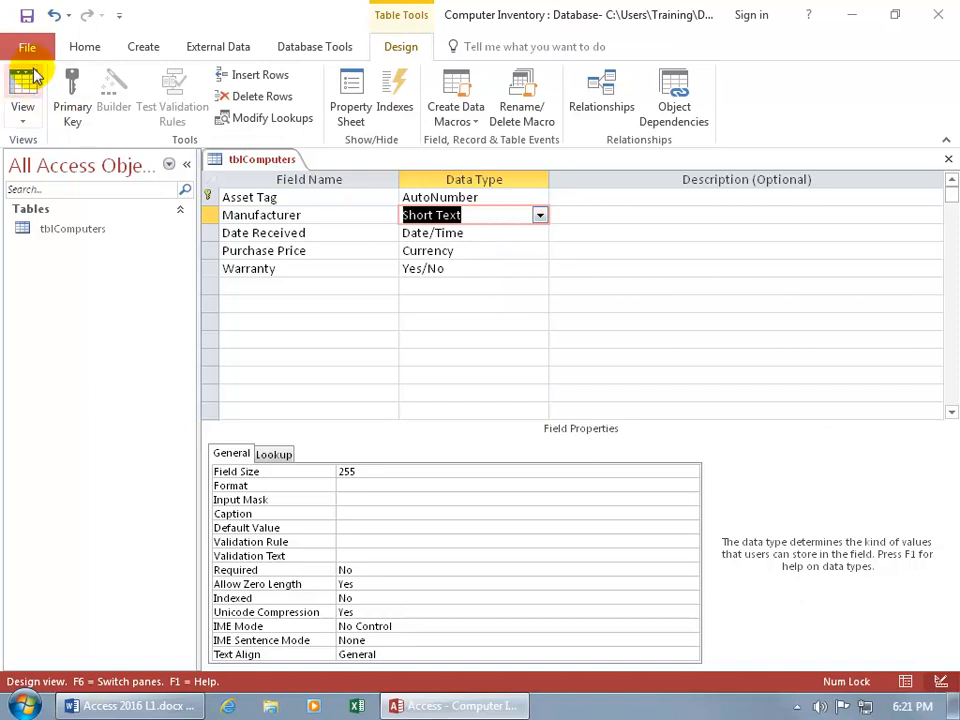
click(28, 16)
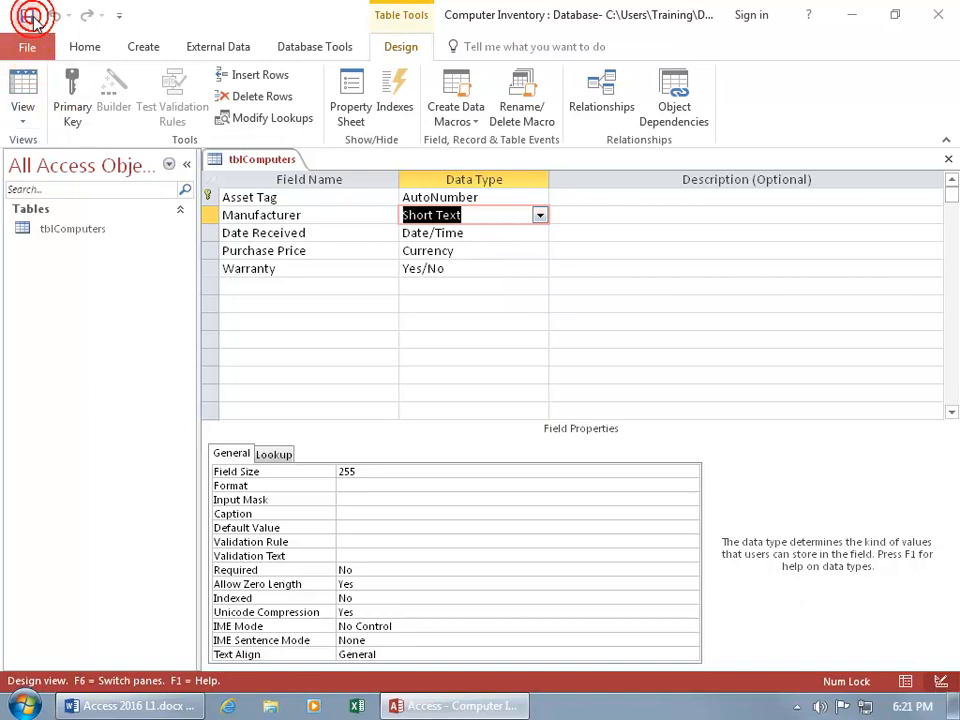
click(23, 90)
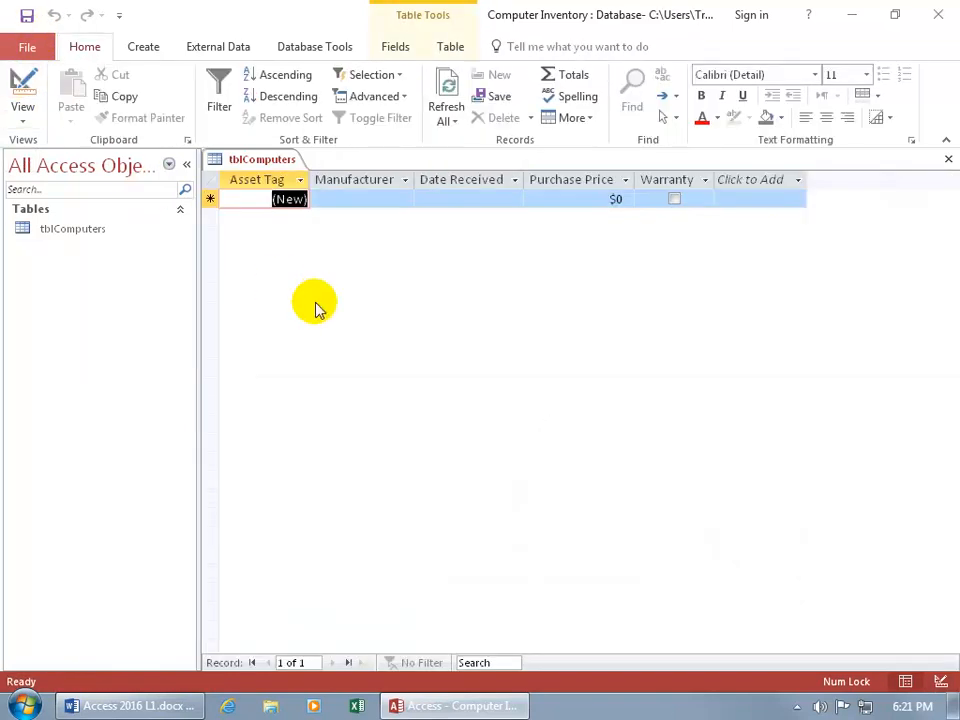